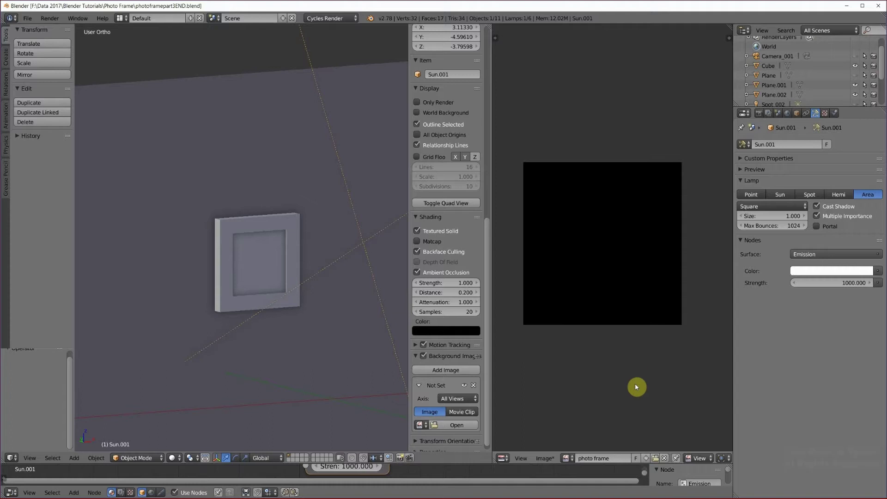
# Step: Enlarge the node editor, select the photo frame object with its material settings, and display the viewport in Material shading
pyautogui.moveTo(520, 462); pyautogui.dragTo(519, 299)
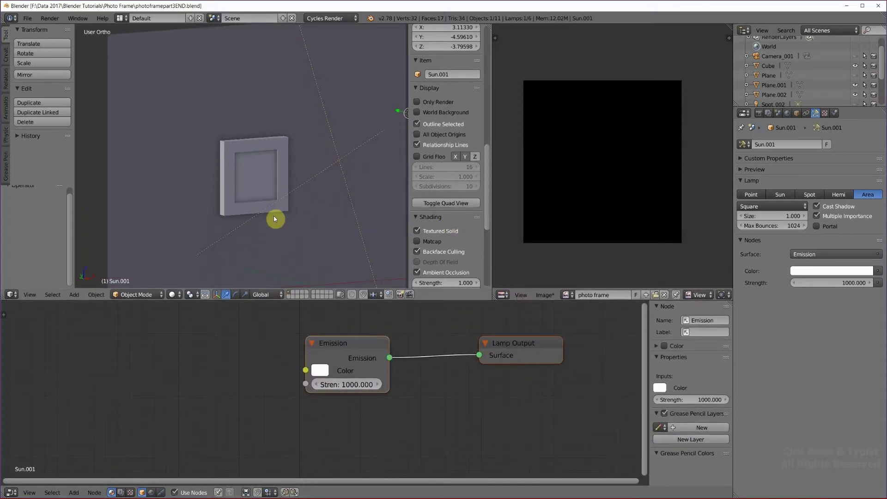
pyautogui.rightClick(280, 178)
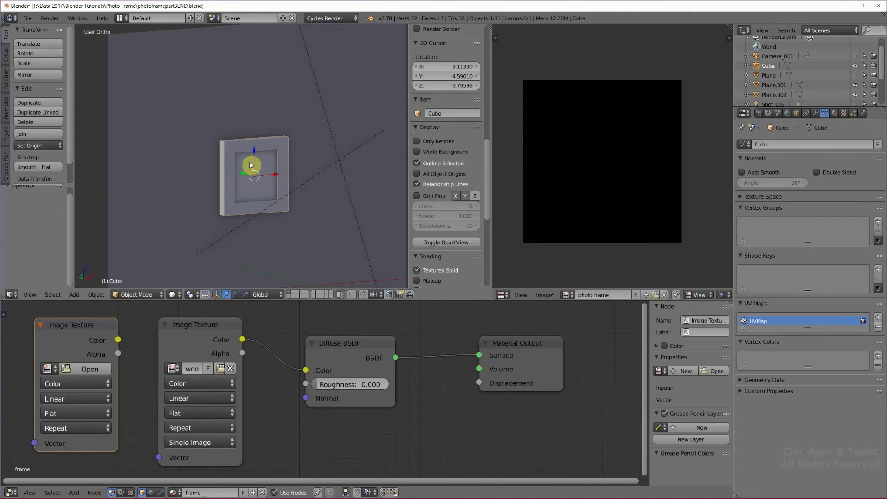
pyautogui.click(834, 114)
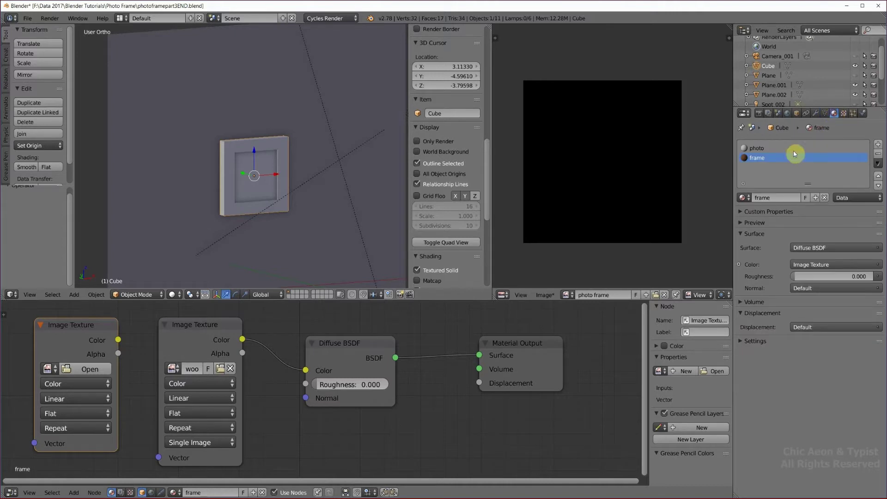
pyautogui.click(172, 294)
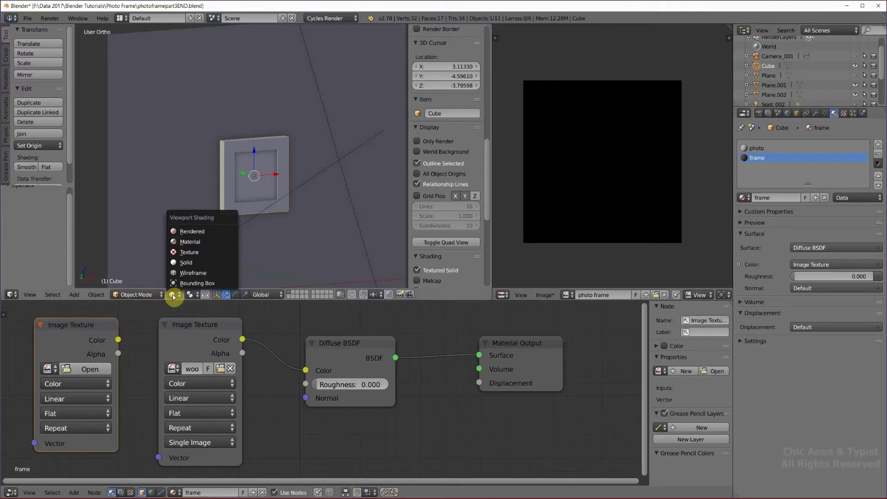
pyautogui.click(192, 241)
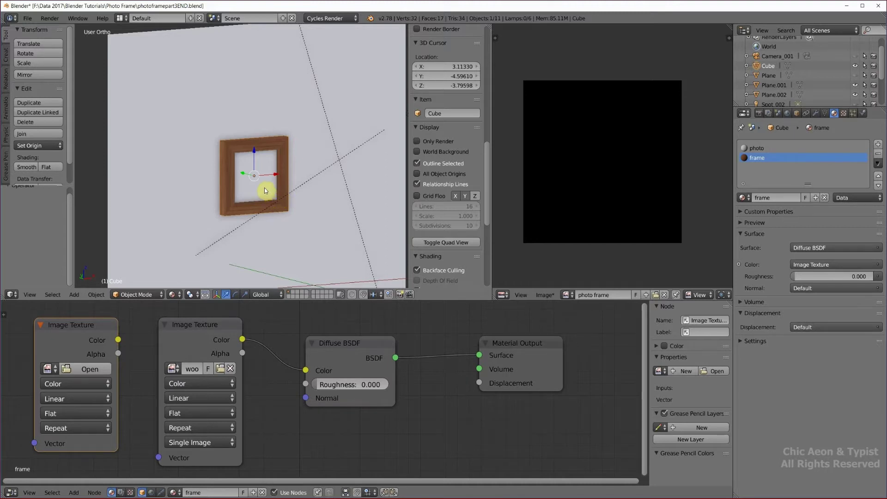
# Step: Inspect the frame and its backdrop, previewing the scene in Rendered shading before returning to Material shading
pyautogui.scroll(5, 273, 185)
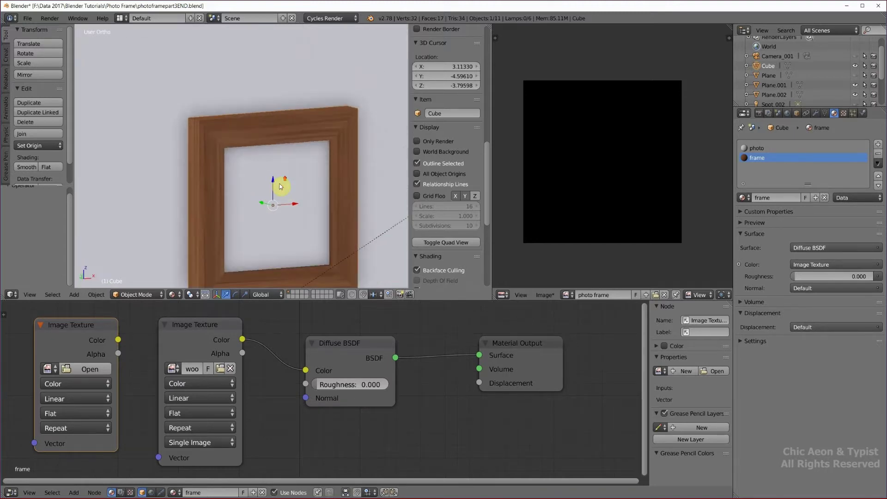
pyautogui.scroll(-4, 323, 218)
pyautogui.scroll(-4, 320, 219)
pyautogui.moveTo(317, 221); pyautogui.dragTo(349, 172, button='middle')
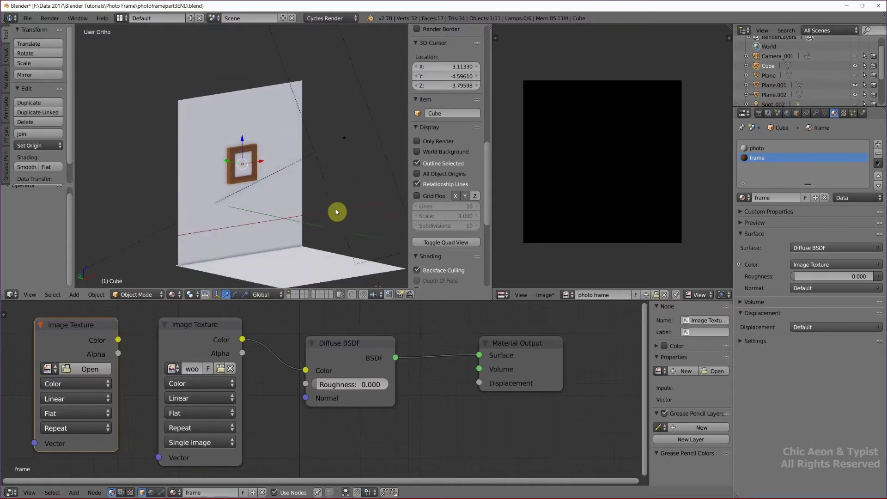
pyautogui.click(175, 294)
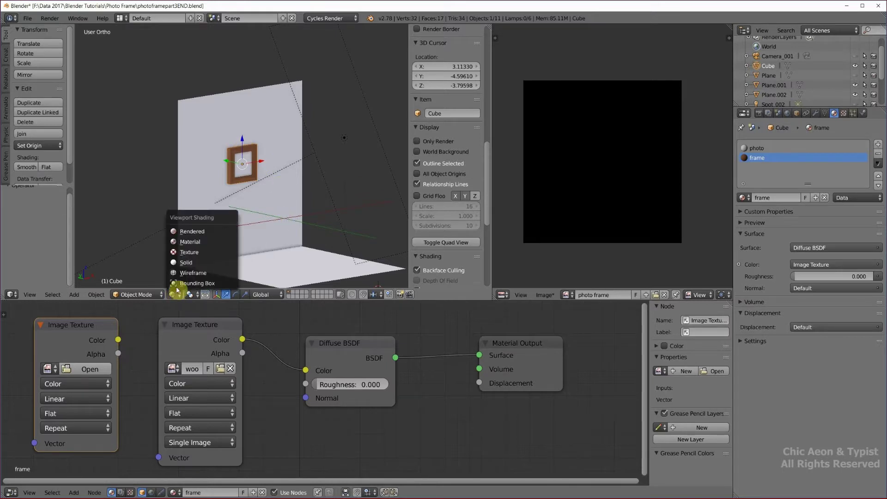
pyautogui.click(193, 232)
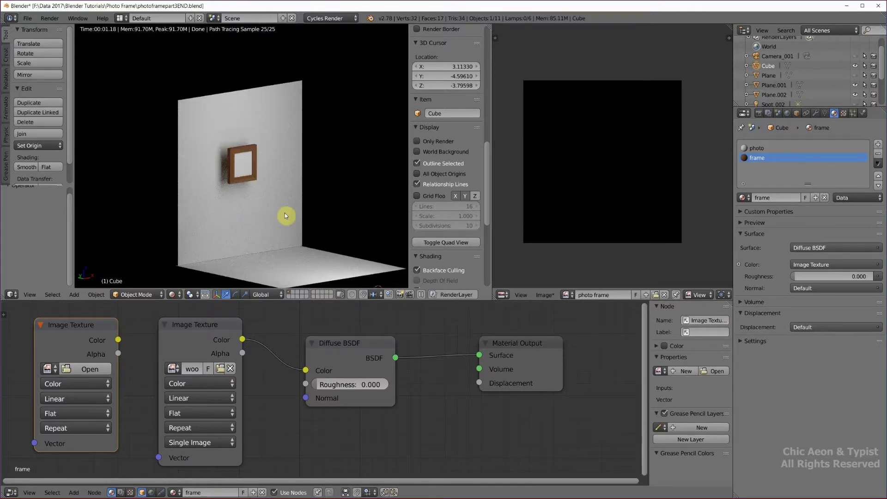
pyautogui.click(174, 294)
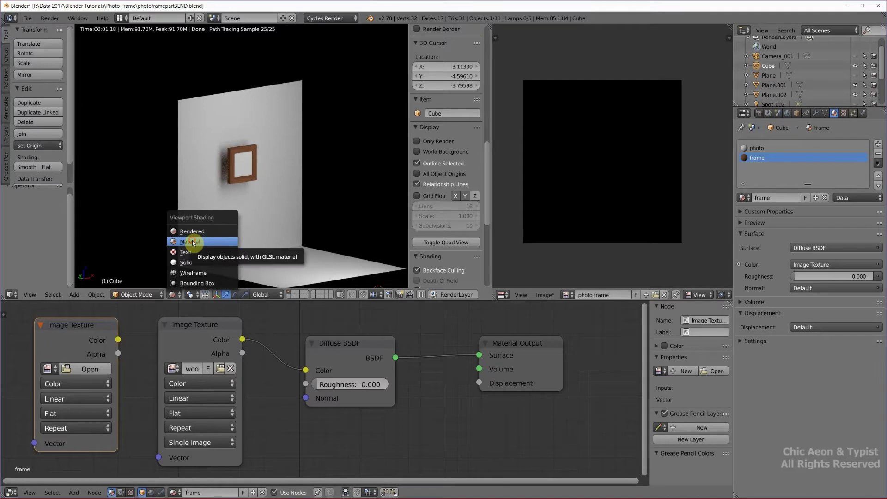
pyautogui.click(192, 241)
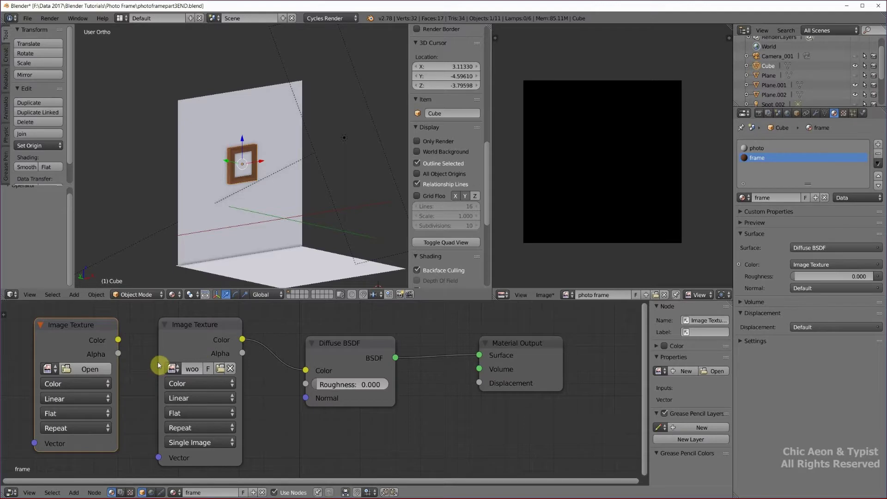
# Step: Widen the wood Image Texture node and assign the "photo frame" image to the unconnected Image Texture node of the frame material
pyautogui.moveTo(158, 363); pyautogui.dragTo(130, 361)
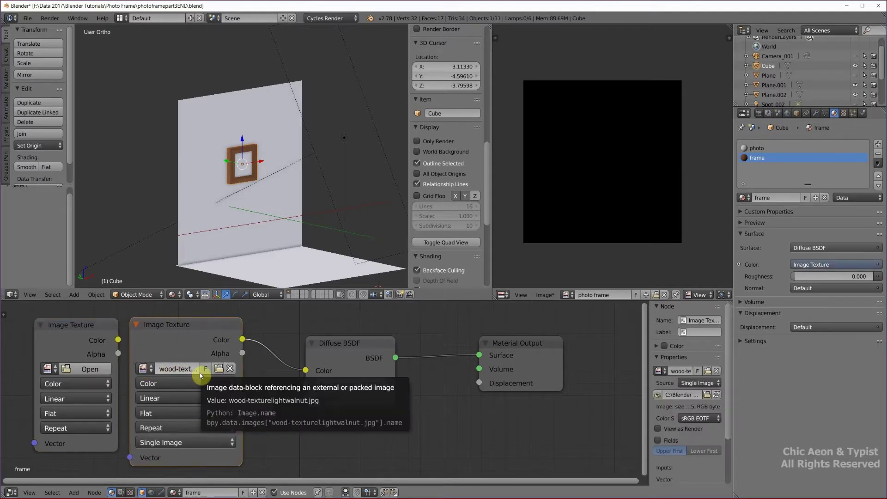
pyautogui.click(72, 326)
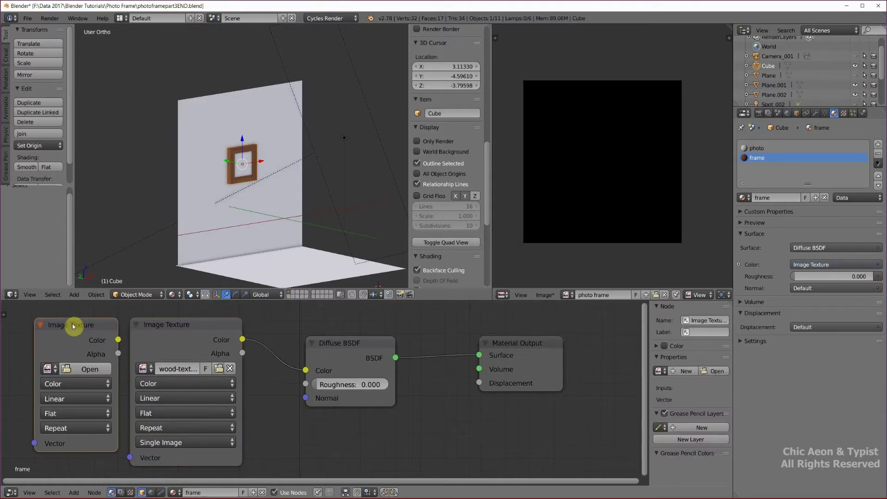
pyautogui.click(47, 369)
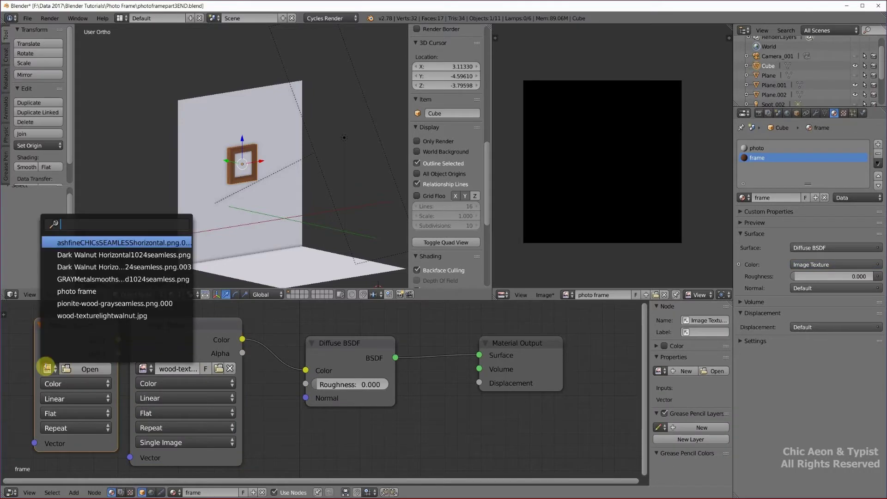
pyautogui.click(81, 290)
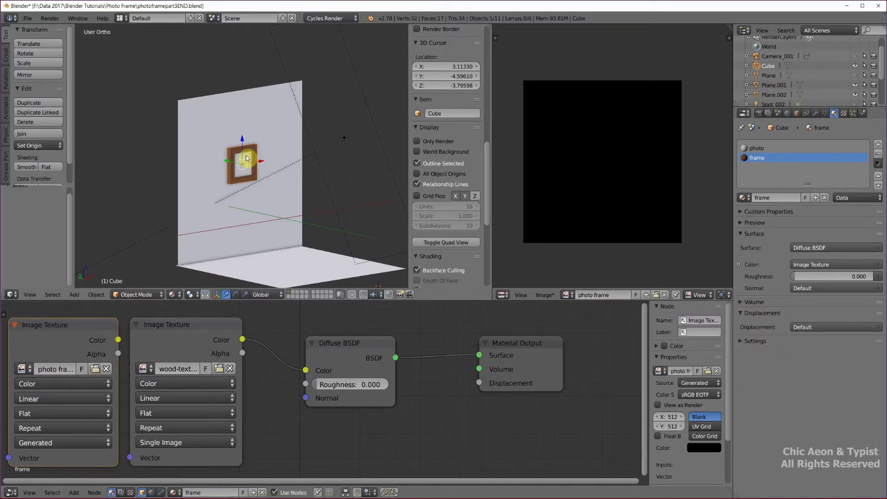
# Step: Put the frame mesh into Edit Mode and try to bake its textures with the Combined bake type
pyautogui.press('Tab')
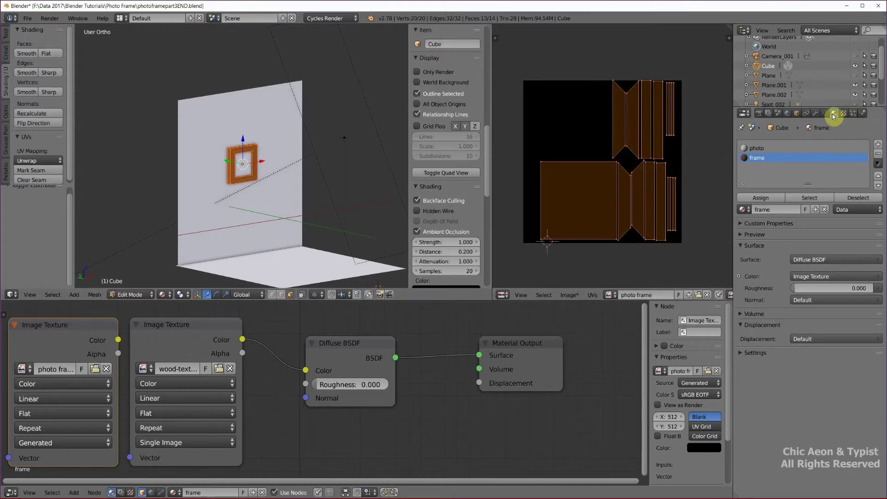
pyautogui.click(759, 114)
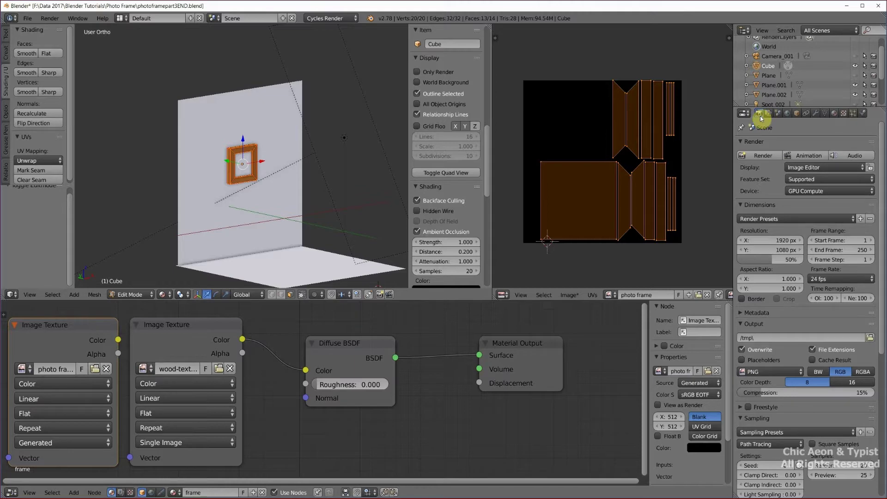
pyautogui.scroll(-8, 815, 318)
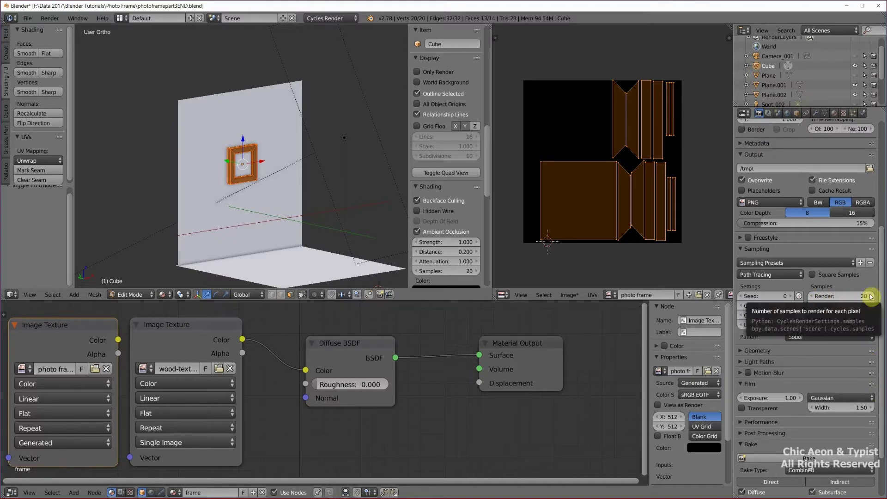
pyautogui.moveTo(881, 440); pyautogui.dragTo(882, 485)
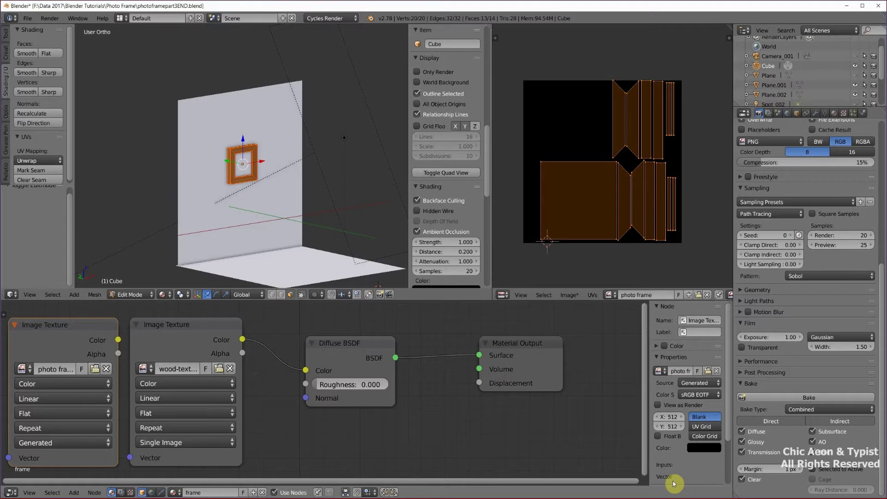
pyautogui.click(817, 411)
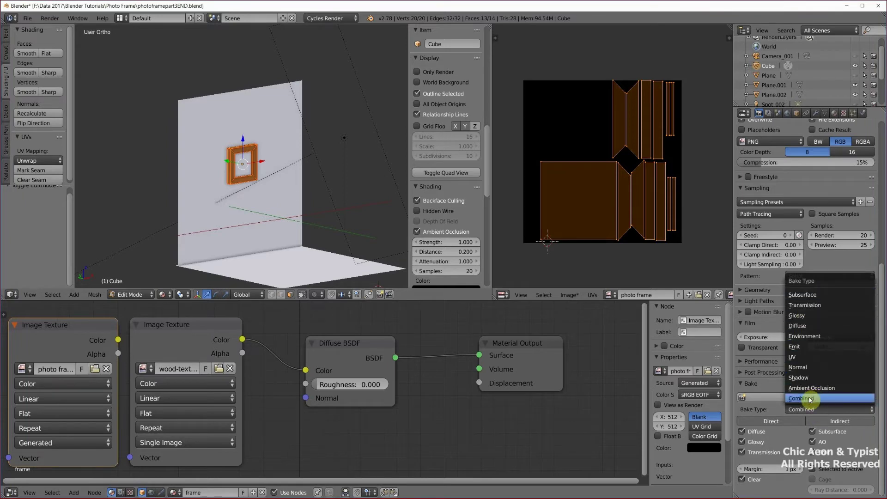
pyautogui.click(810, 398)
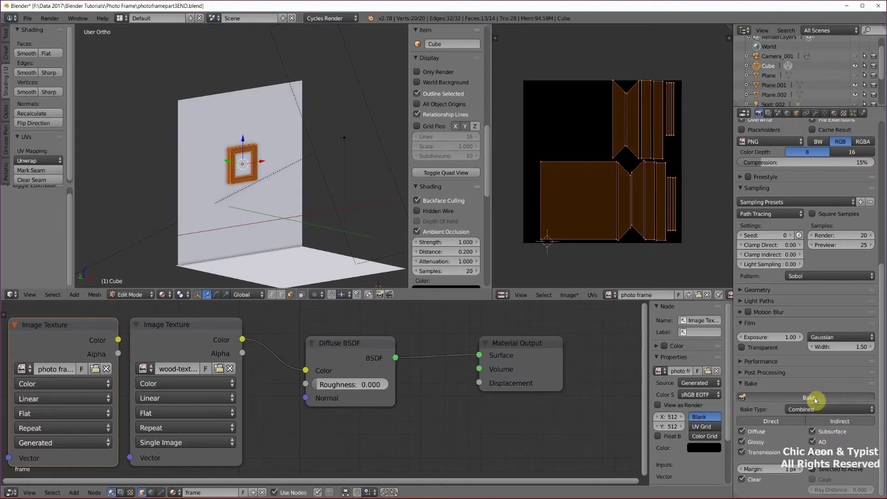
pyautogui.click(815, 400)
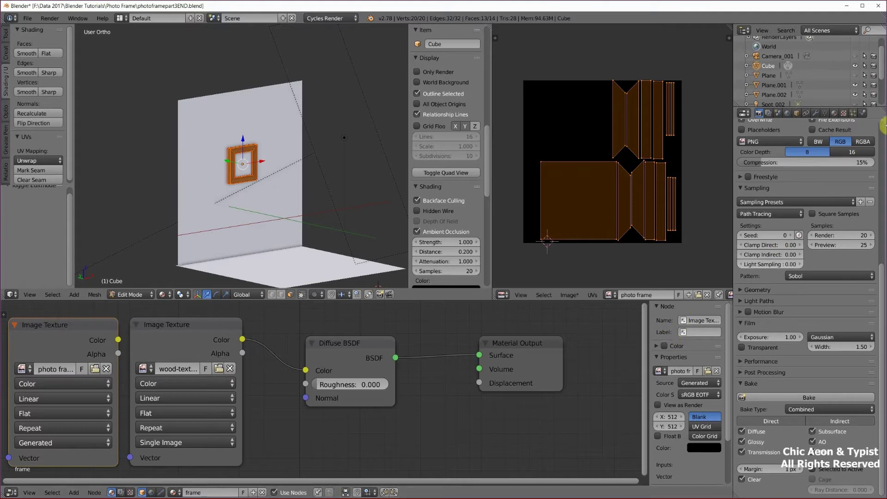
# Step: Make the photo material active and bake the frame's textures again
pyautogui.click(835, 113)
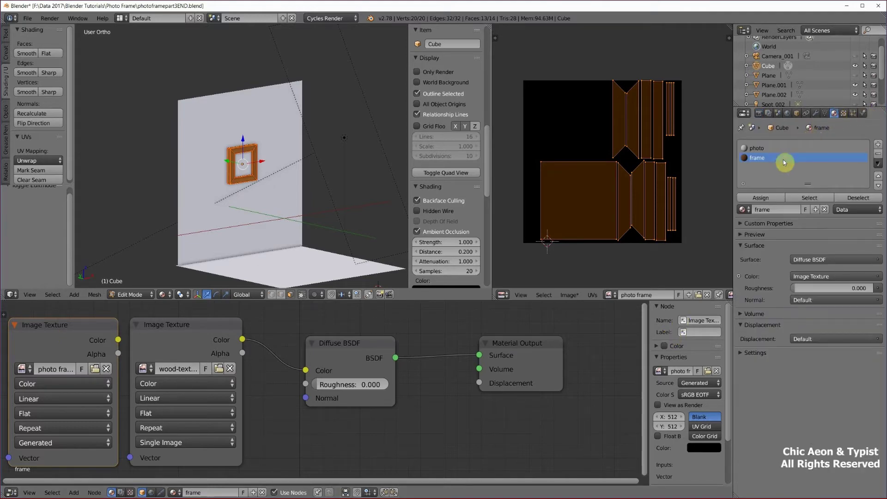
pyautogui.click(760, 150)
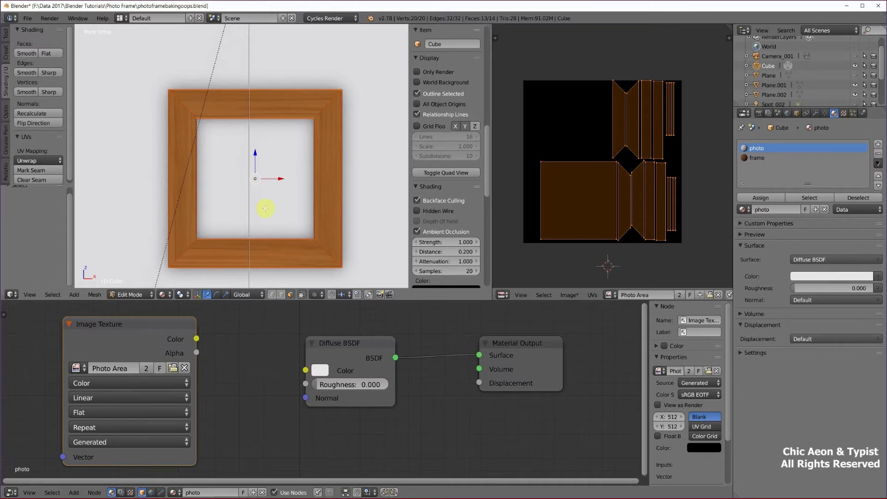
pyautogui.click(760, 115)
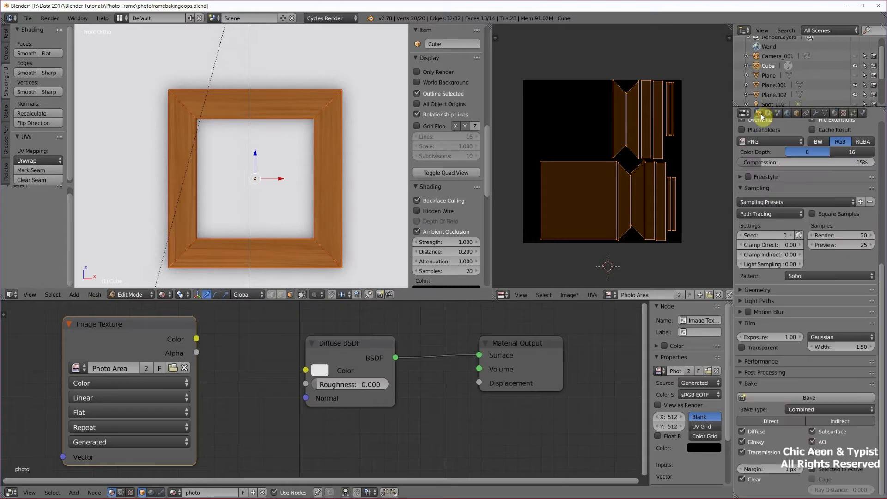
pyautogui.click(844, 397)
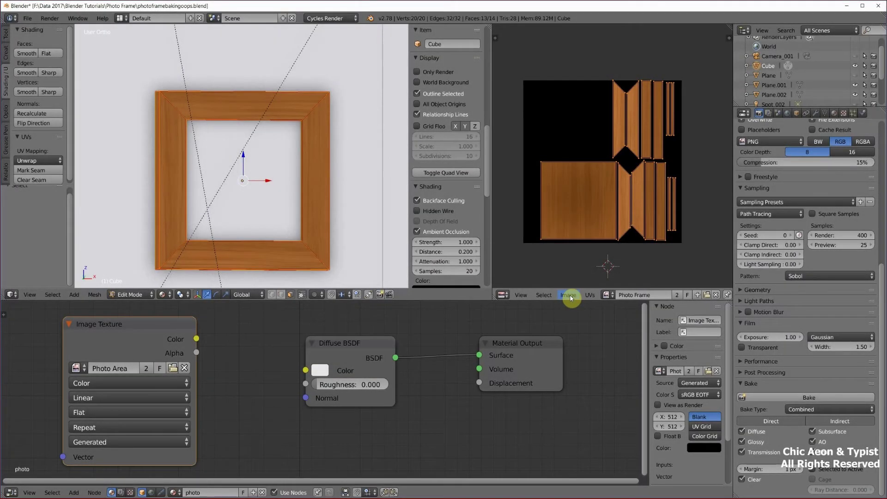
pyautogui.click(570, 298)
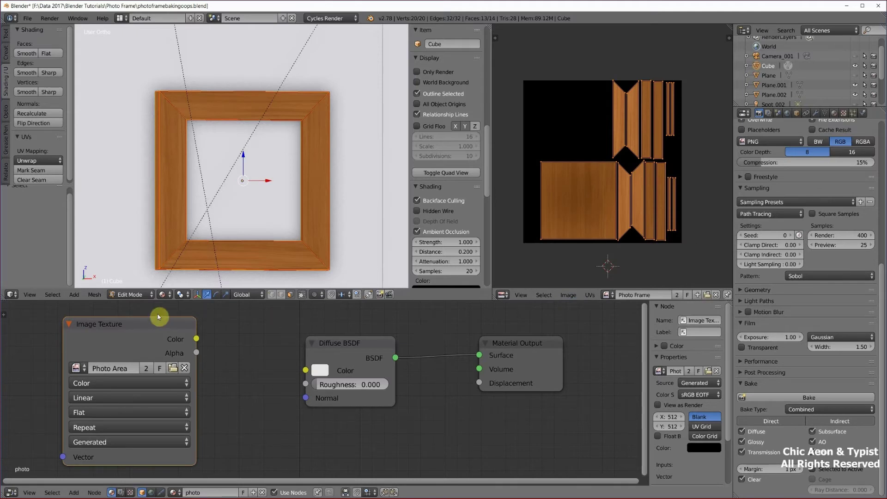
# Step: Return the frame to Object Mode and apply its location
pyautogui.click(135, 294)
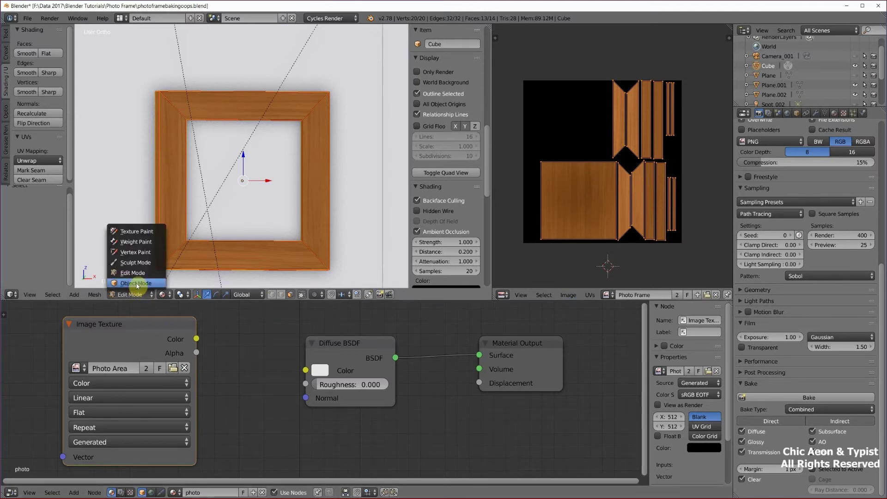
pyautogui.click(136, 283)
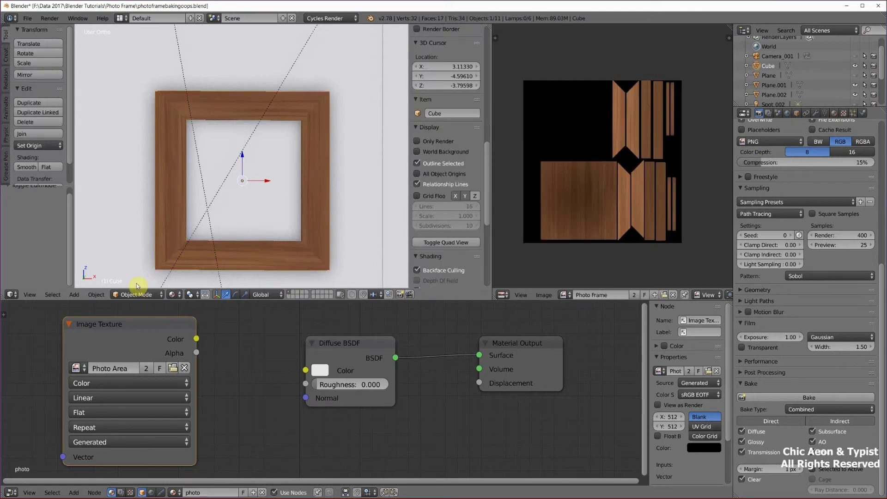
pyautogui.click(96, 295)
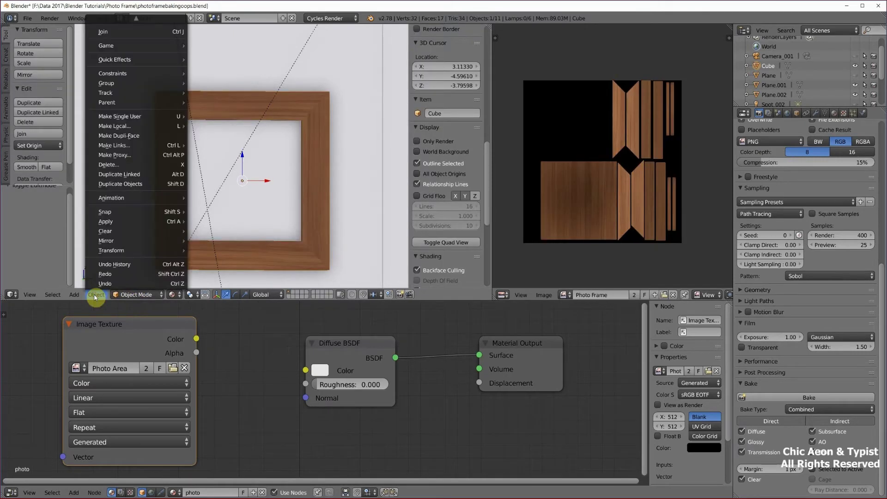
pyautogui.moveTo(109, 222)
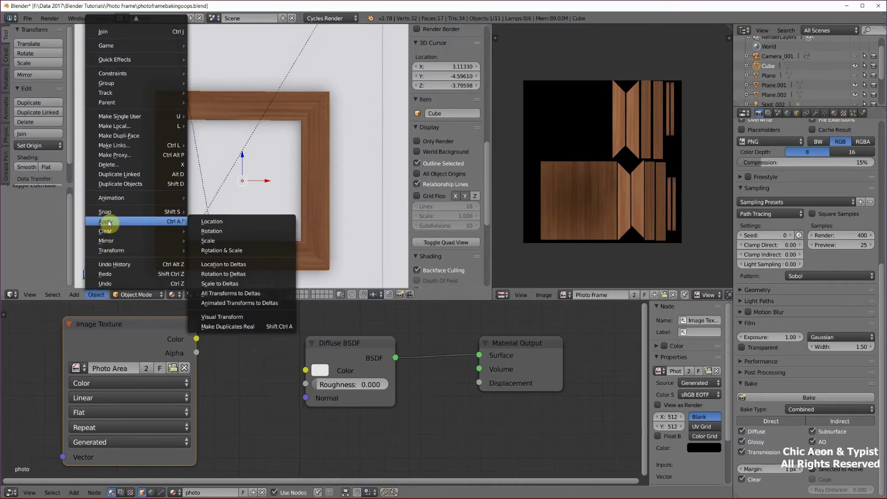
pyautogui.click(205, 222)
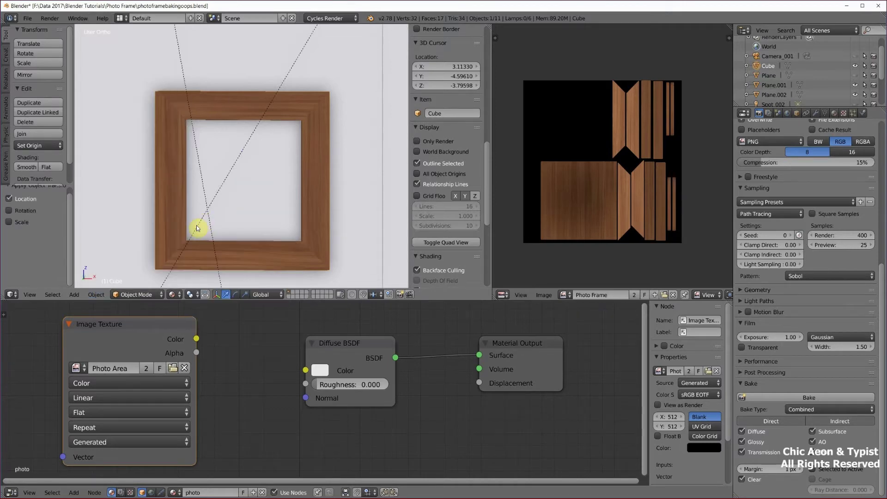
# Step: Apply the frame's rotation and scale together, and set its origin to its geometry
pyautogui.click(96, 295)
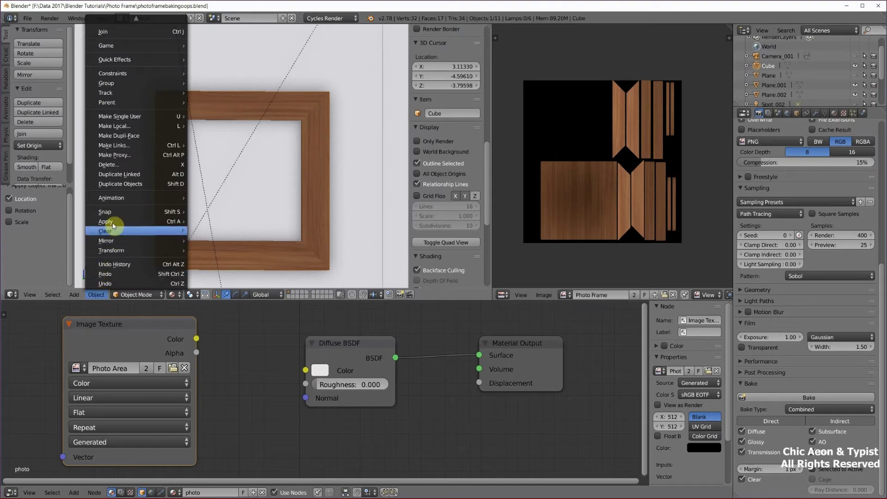
pyautogui.moveTo(111, 222)
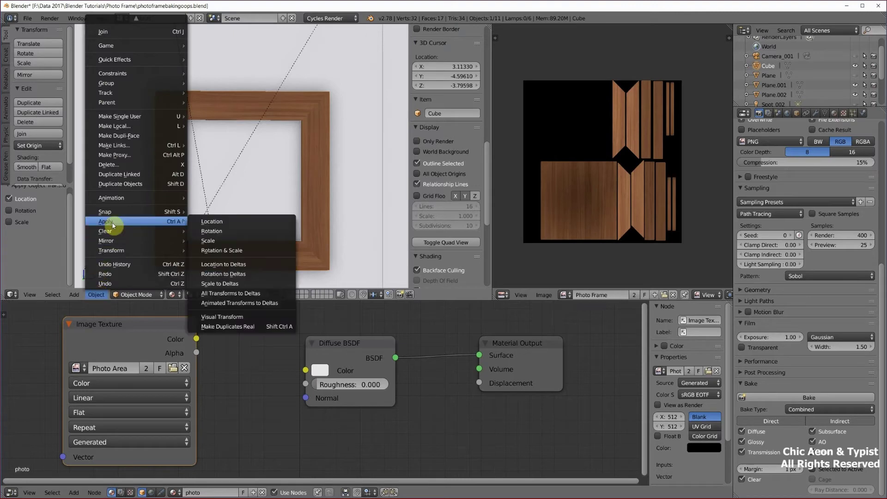
pyautogui.click(233, 249)
pyautogui.click(99, 296)
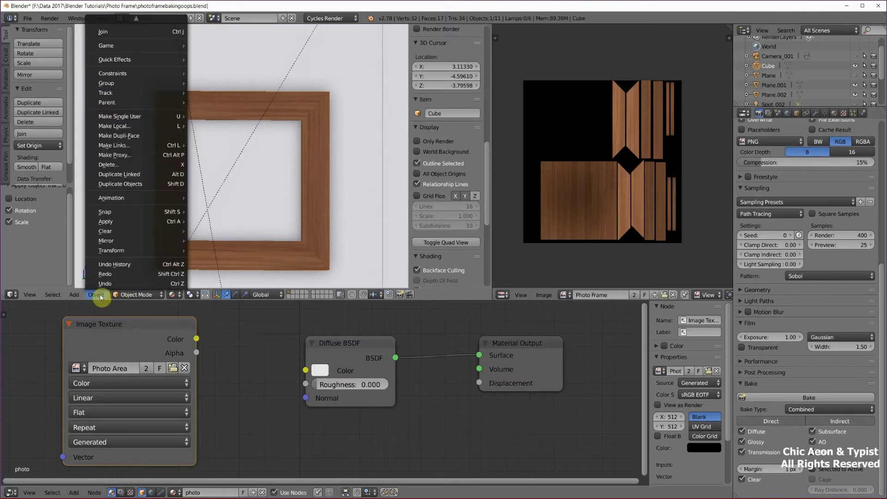
pyautogui.moveTo(114, 251)
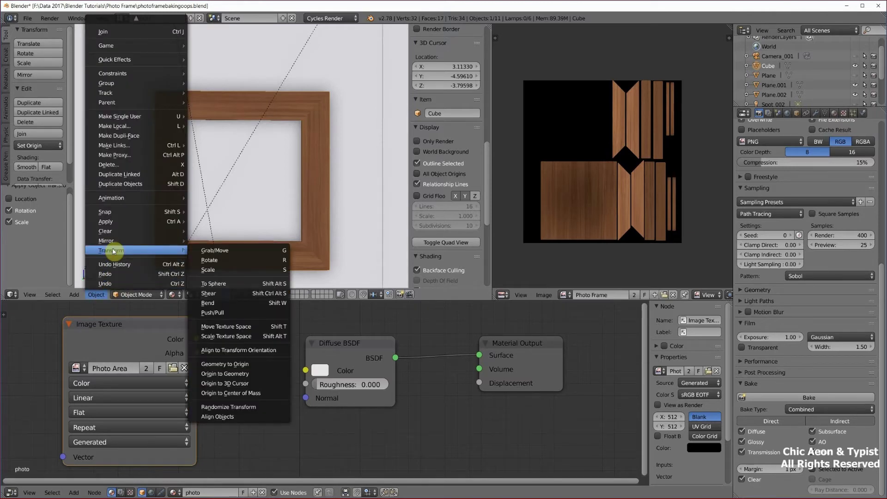
pyautogui.click(238, 374)
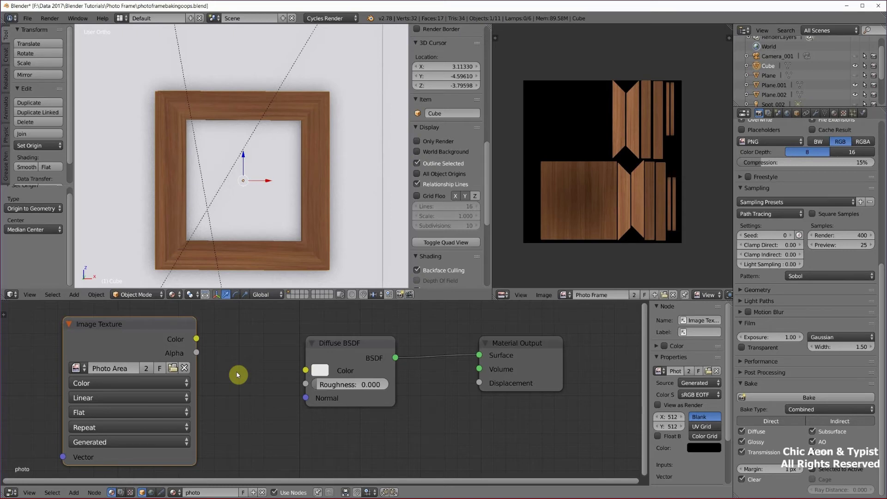
# Step: Open the list of export formats for the frame model
pyautogui.click(29, 19)
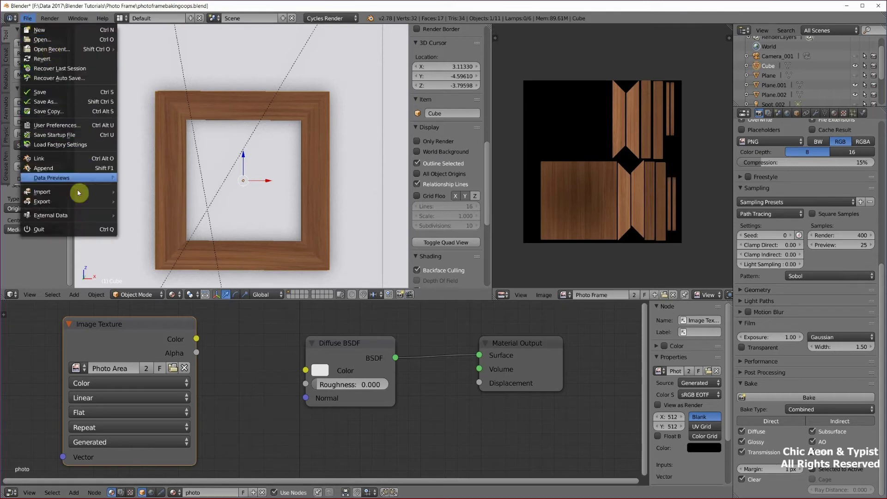
pyautogui.moveTo(71, 203)
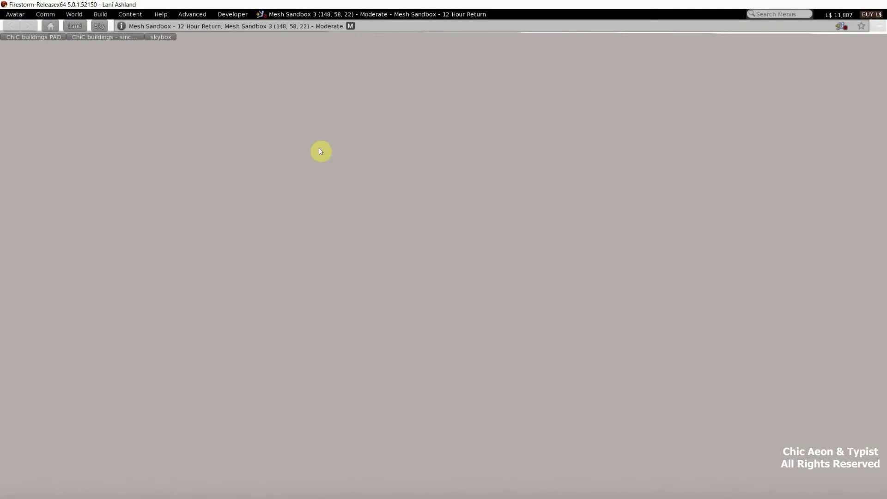
# Step: Switch to Firestorm, load "photo frame.dae" for a mesh model upload and name the model "Photo Frame"
pyautogui.click(101, 14)
pyautogui.moveTo(113, 157)
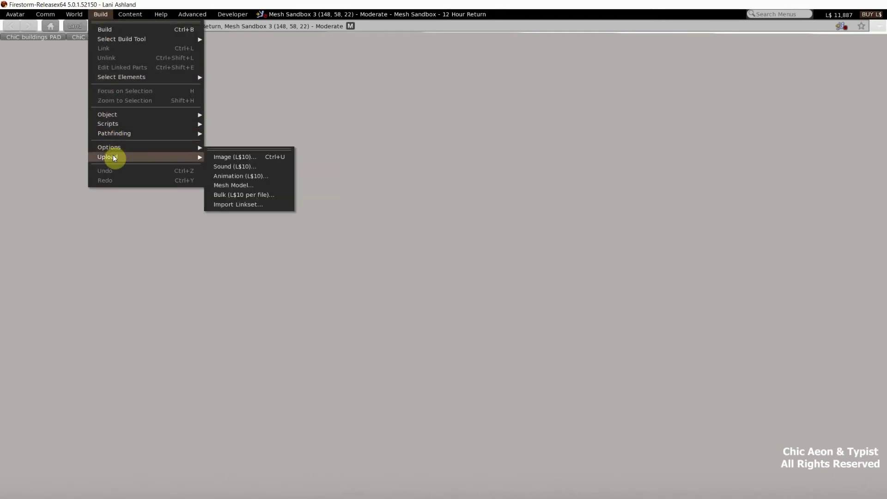
pyautogui.click(243, 185)
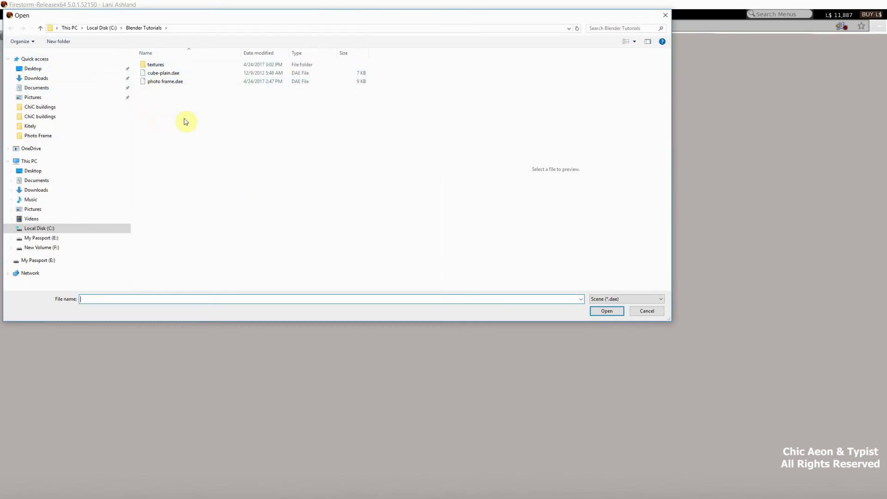
pyautogui.doubleClick(164, 82)
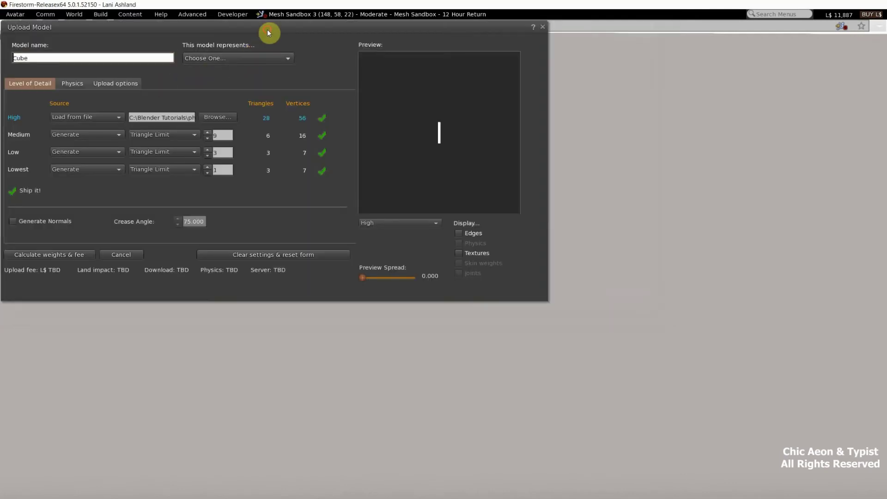
pyautogui.moveTo(268, 32); pyautogui.dragTo(474, 156)
pyautogui.moveTo(226, 183); pyautogui.dragTo(187, 174)
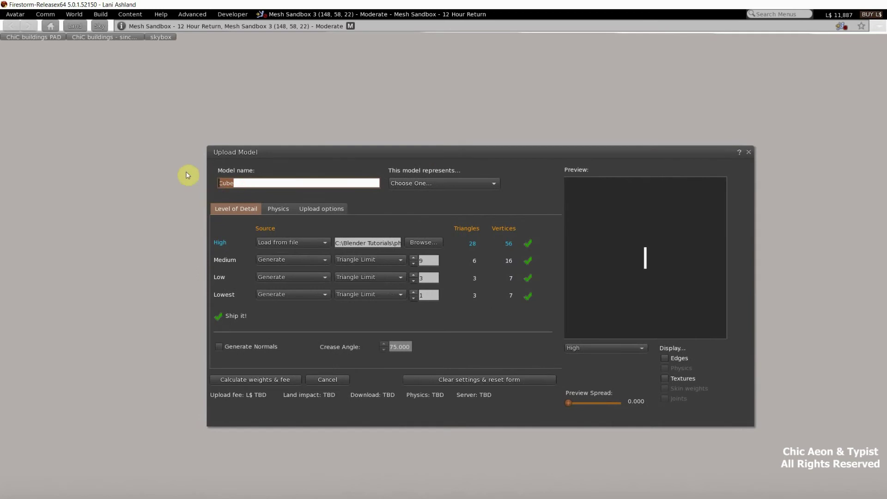
pyautogui.write('Photo Frame')
# Step: Set the source of the Medium and Low levels of detail to "Use LoD above"
pyautogui.click(291, 260)
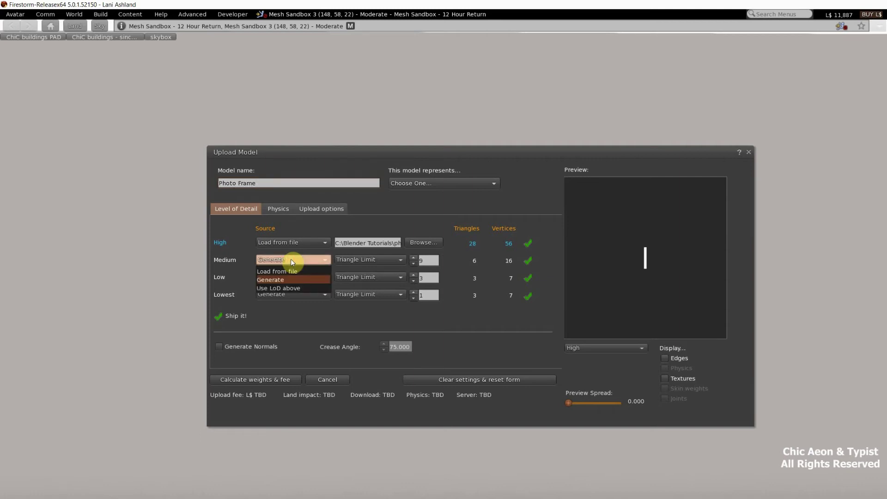
pyautogui.click(290, 287)
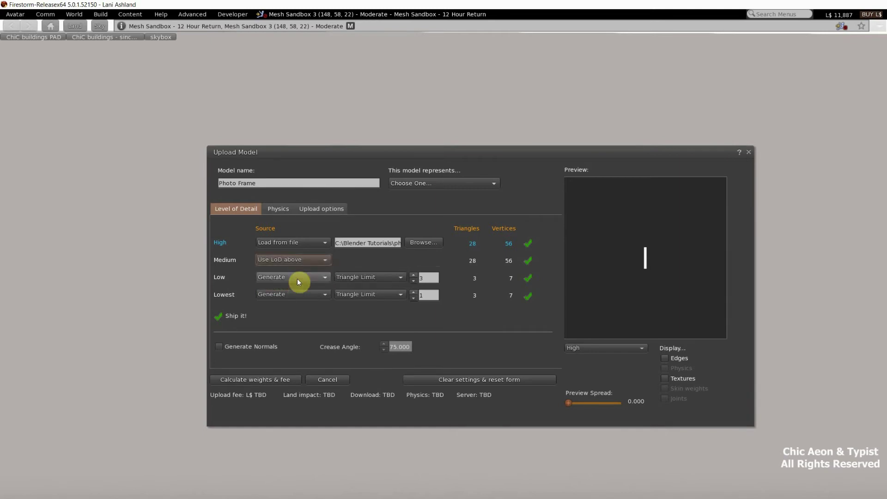
pyautogui.click(299, 277)
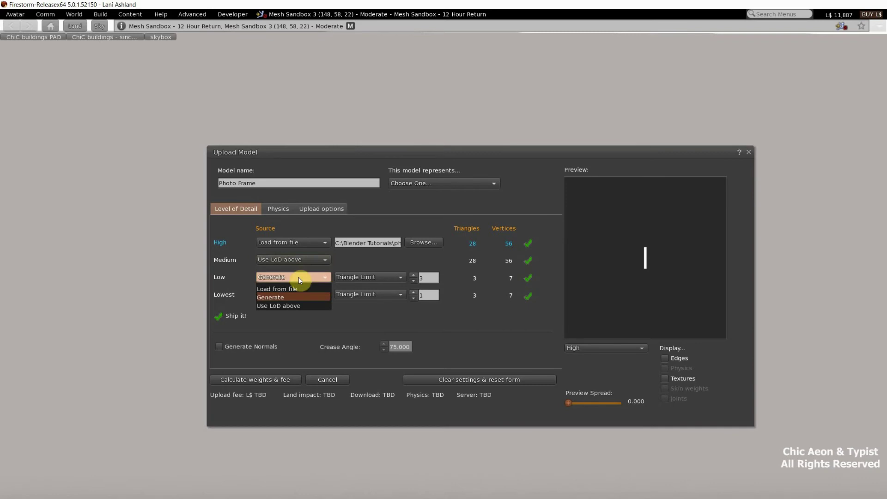
pyautogui.click(294, 305)
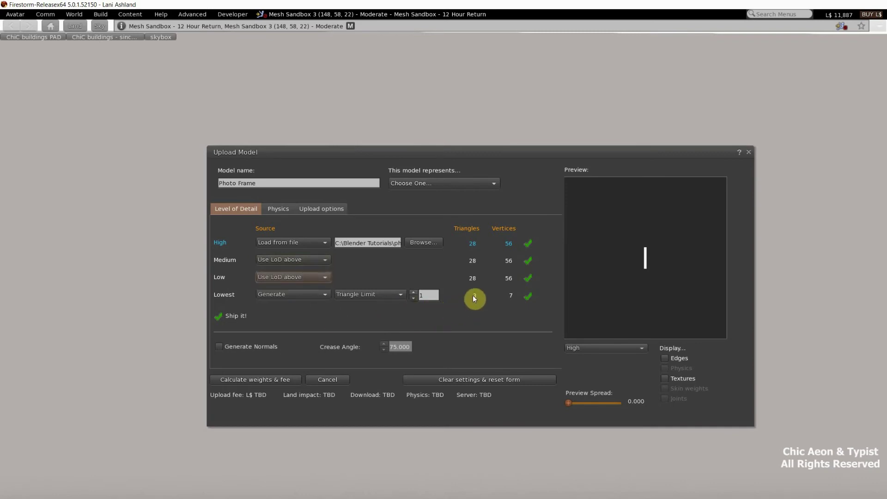
# Step: Load "cube-plain.dae" from file as the model's physics shape and turn the preview to view it from the front
pyautogui.click(287, 208)
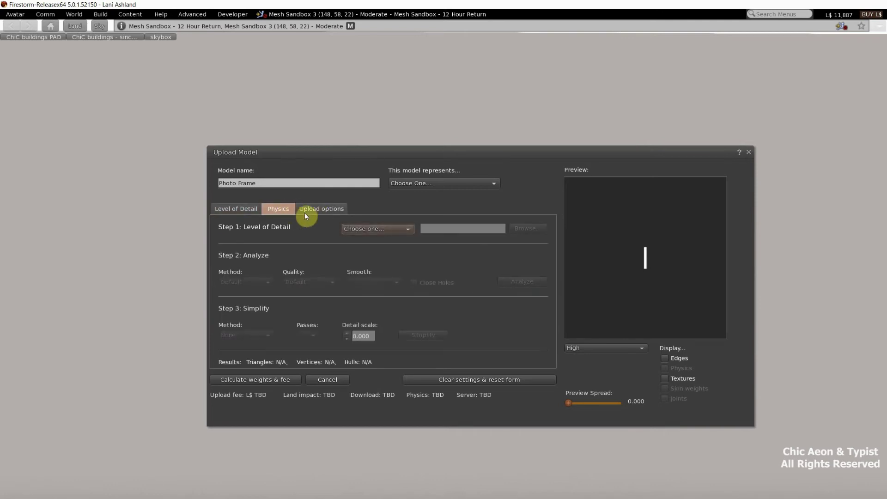
pyautogui.click(387, 230)
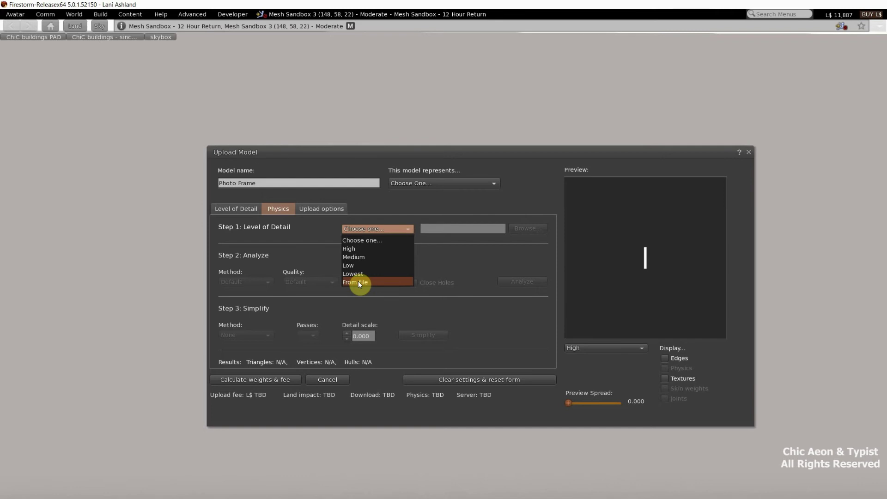
pyautogui.click(358, 282)
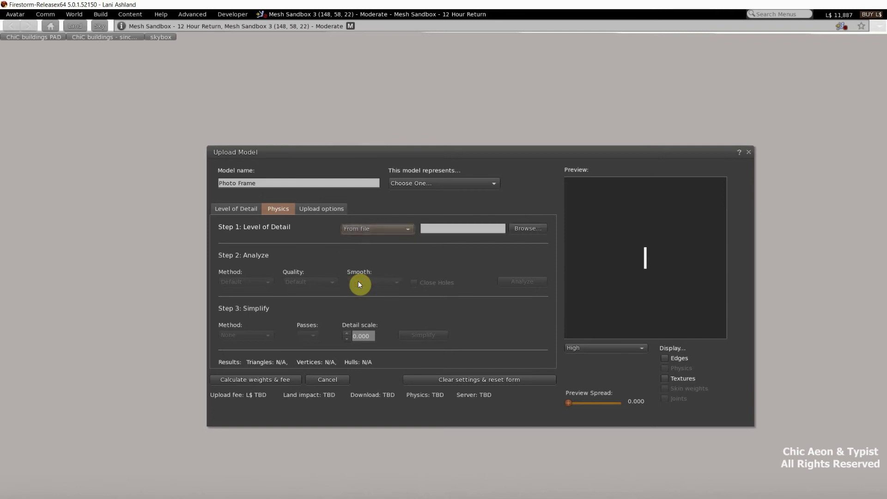
pyautogui.click(528, 229)
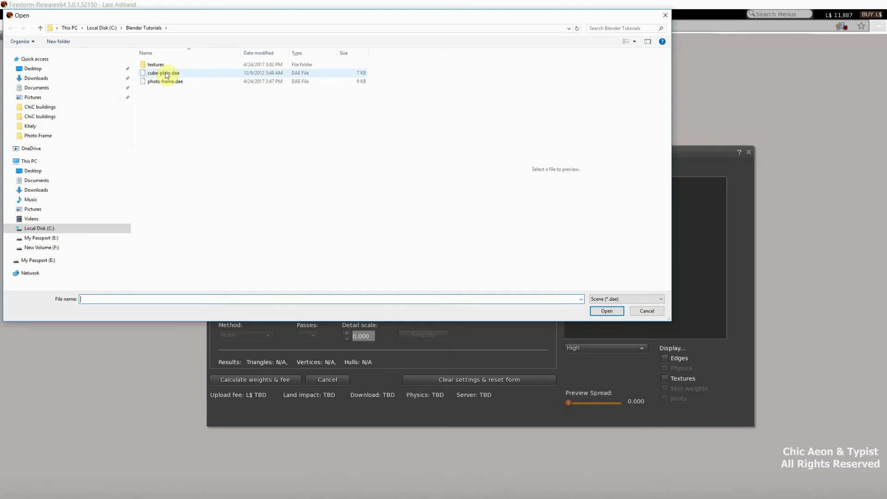
pyautogui.doubleClick(167, 73)
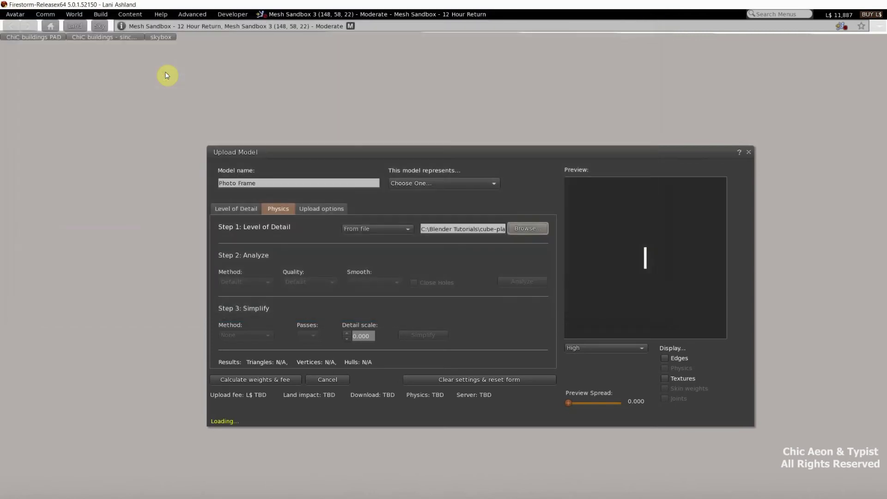
pyautogui.moveTo(650, 273)
pyautogui.mouseDown()
pyautogui.moveTo(682, 288)
pyautogui.moveTo(591, 282)
pyautogui.moveTo(611, 289)
pyautogui.moveTo(581, 290)
pyautogui.moveTo(606, 290)
pyautogui.mouseUp()
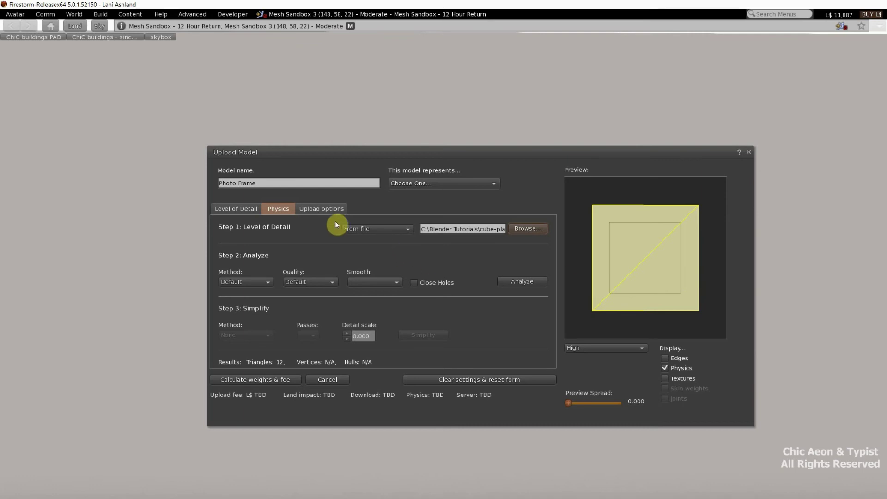
# Step: Set the model's upload scale to 0.500
pyautogui.click(314, 211)
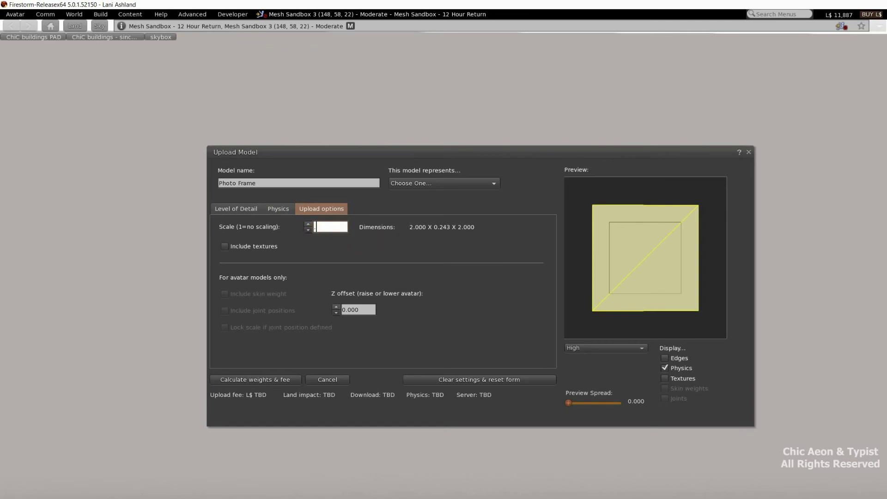
pyautogui.write('.500')
pyautogui.press('Return')
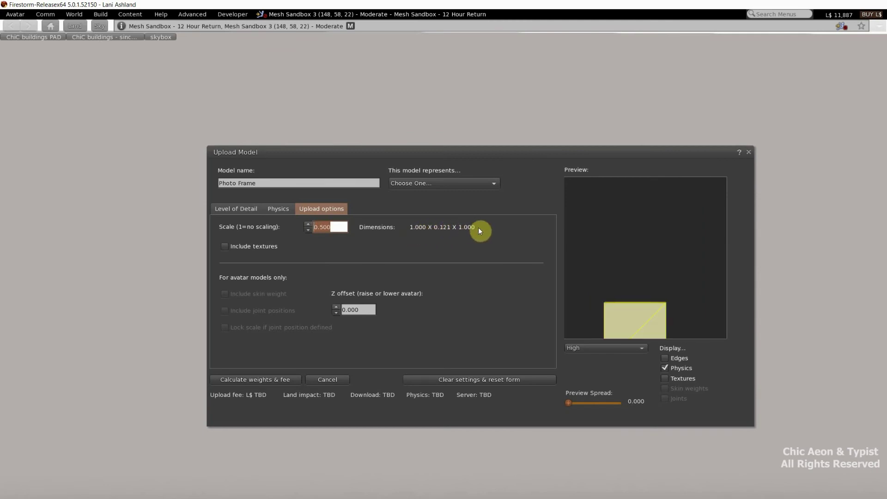
# Step: Review the level of detail settings, calculate the weights and fee, and upload the model
pyautogui.click(248, 209)
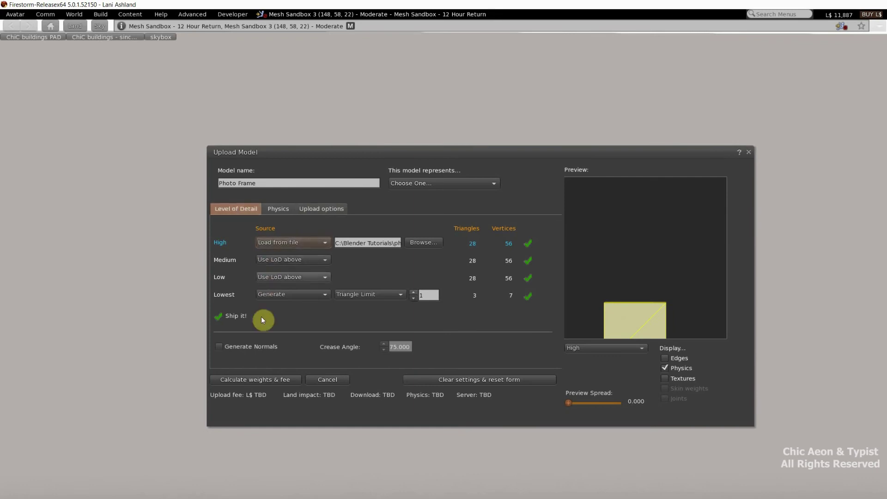
pyautogui.click(269, 380)
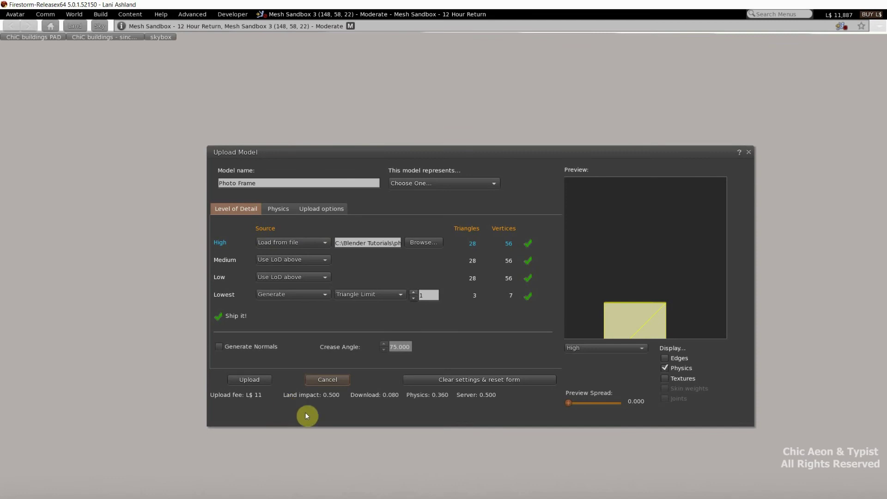
pyautogui.click(255, 379)
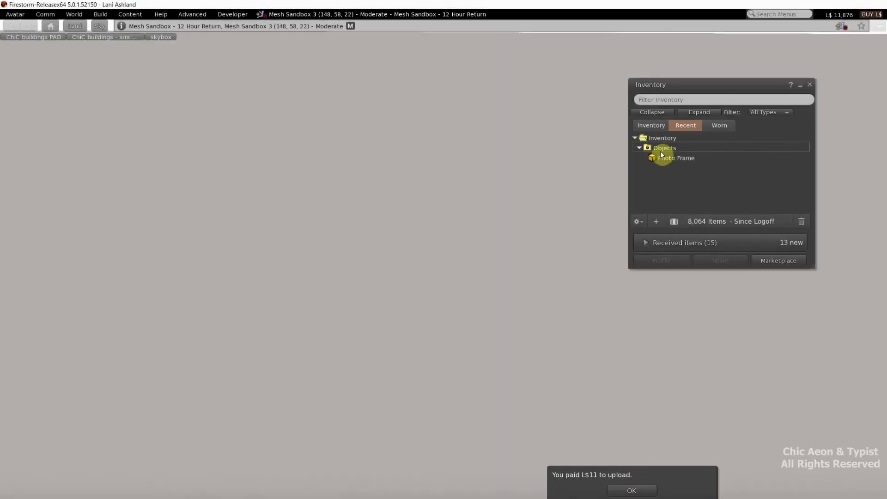
# Step: Place the Photo Frame object from the recent inventory items in the world and open it for editing
pyautogui.click(670, 158)
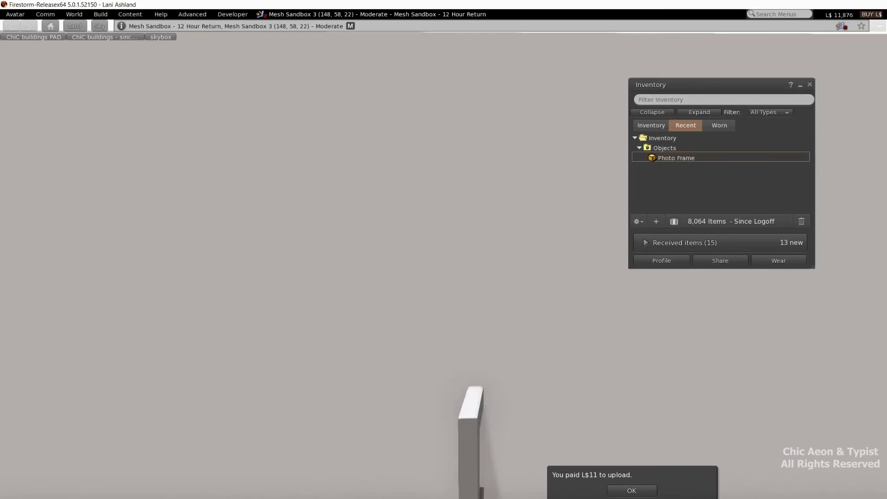
pyautogui.rightClick(473, 476)
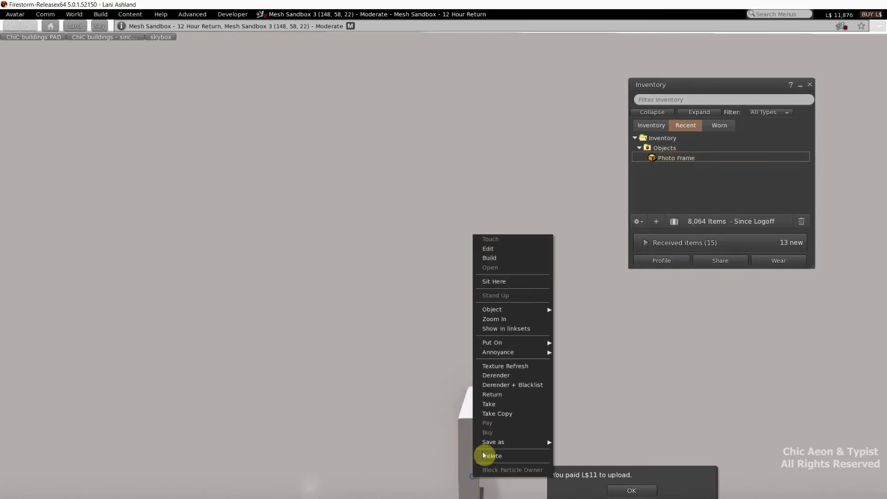
pyautogui.click(488, 249)
pyautogui.moveTo(475, 450); pyautogui.dragTo(406, 295)
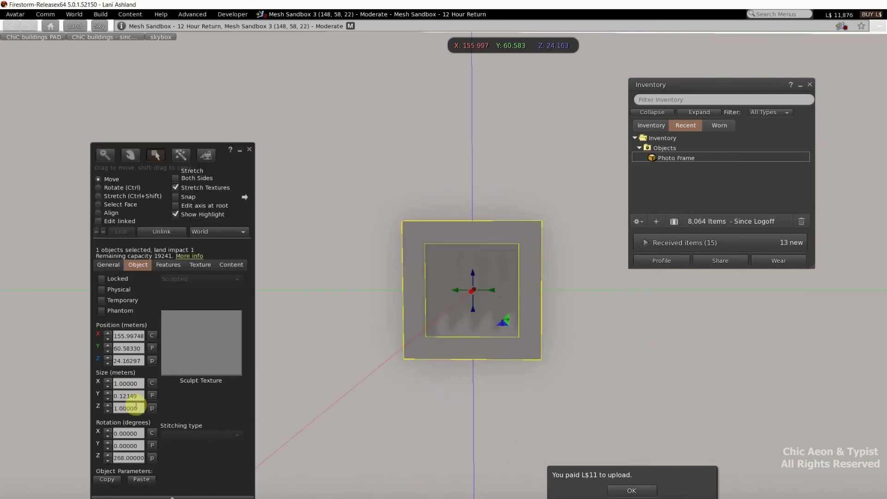
# Step: Set the frame's Z rotation to 270 degrees and raise it to a Z position of about 24.55 m
pyautogui.click(121, 458)
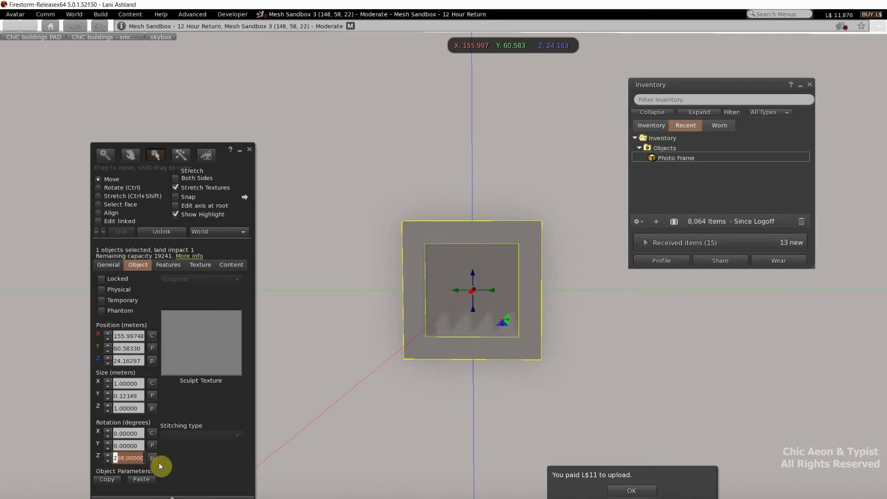
pyautogui.write('70')
pyautogui.press('Return')
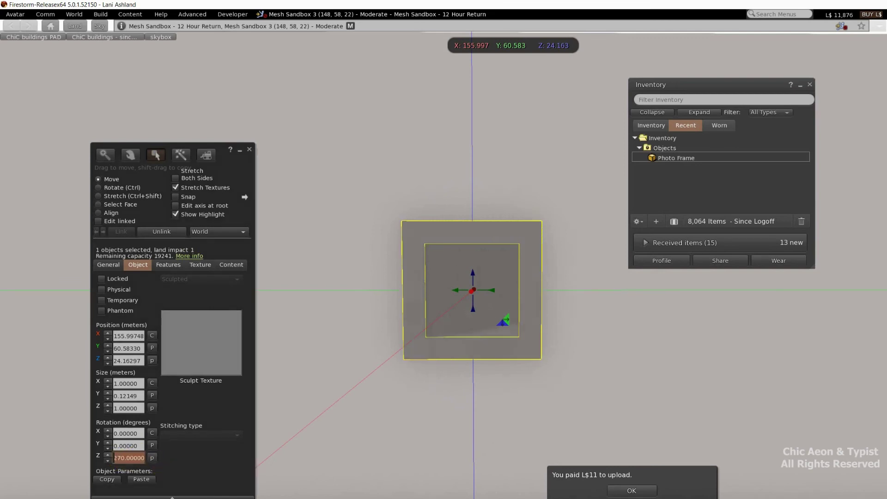
pyautogui.moveTo(479, 278); pyautogui.dragTo(478, 219)
# Step: Set the frame's surface color to white (255, 255, 255)
pyautogui.click(200, 264)
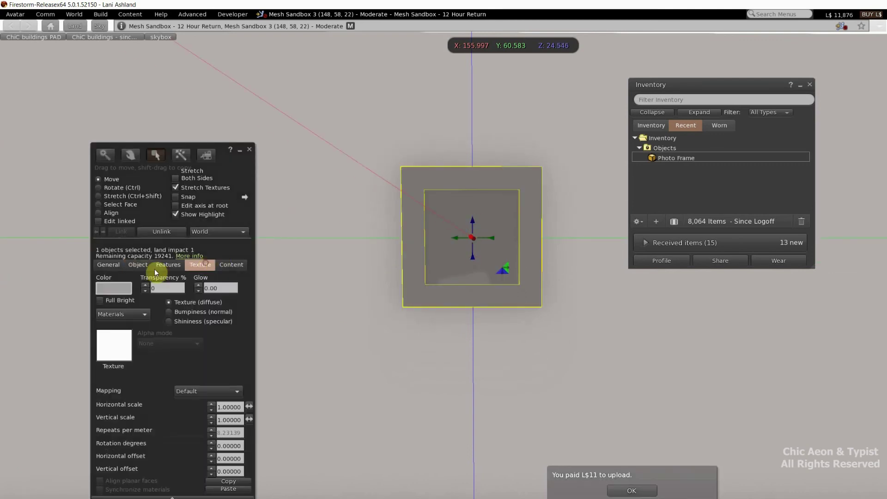
pyautogui.click(113, 288)
pyautogui.click(268, 324)
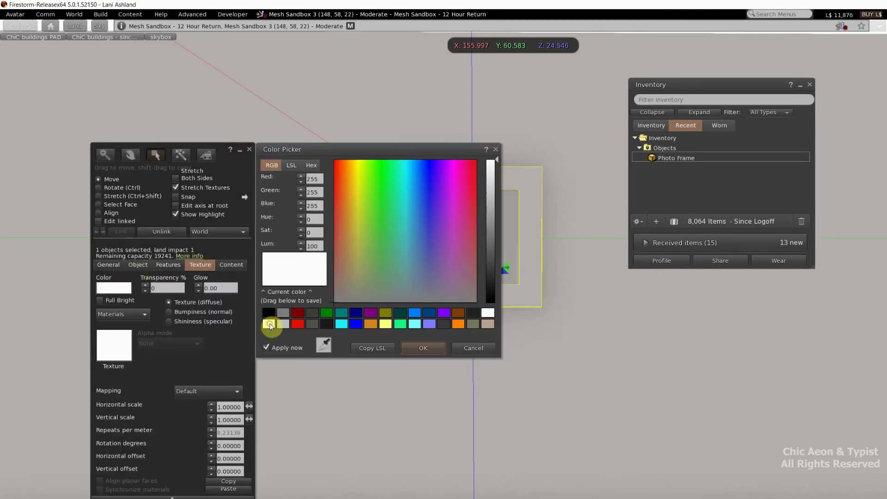
pyautogui.click(420, 348)
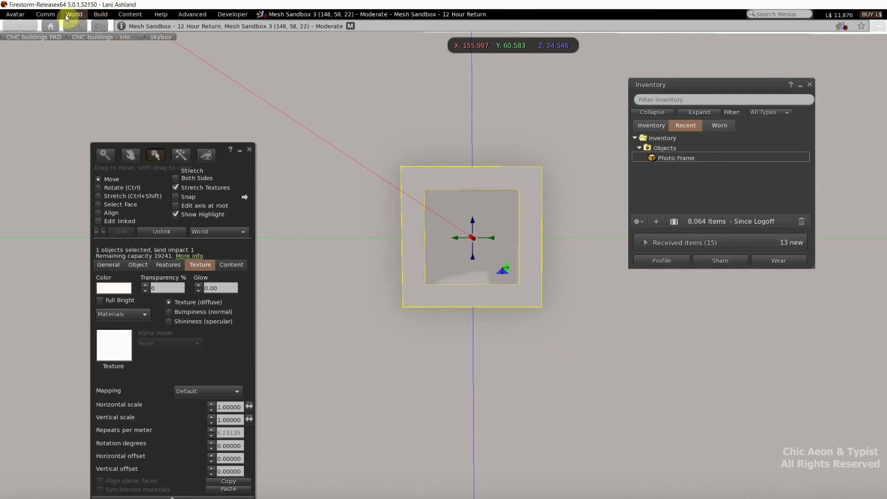
# Step: Upload the image Photo Frame 512.png from the Blender Tutorials textures folder as a texture
pyautogui.click(101, 15)
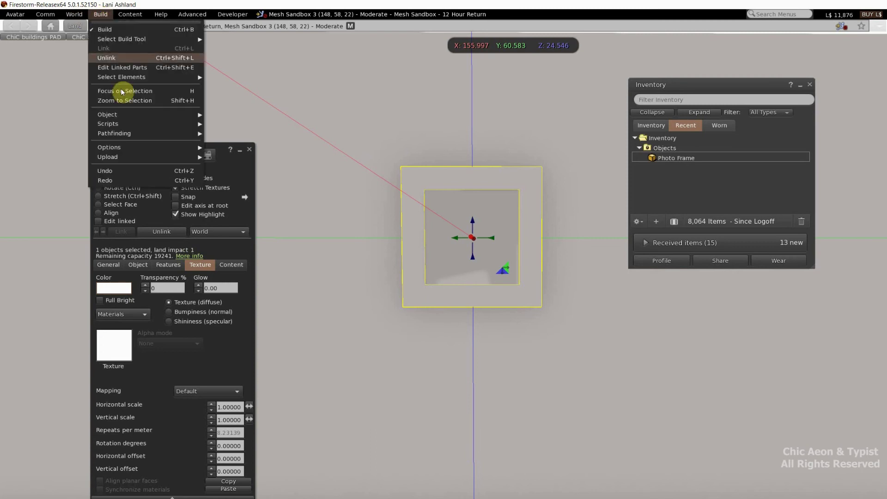
pyautogui.moveTo(117, 157)
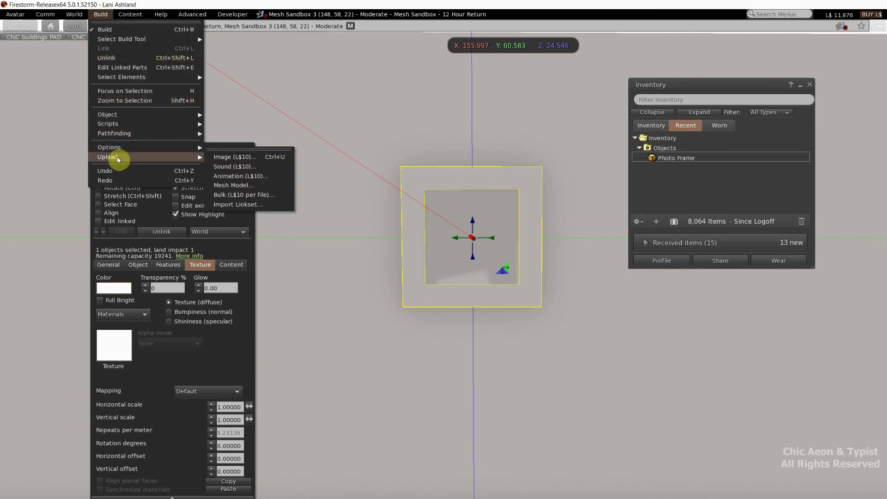
pyautogui.click(221, 156)
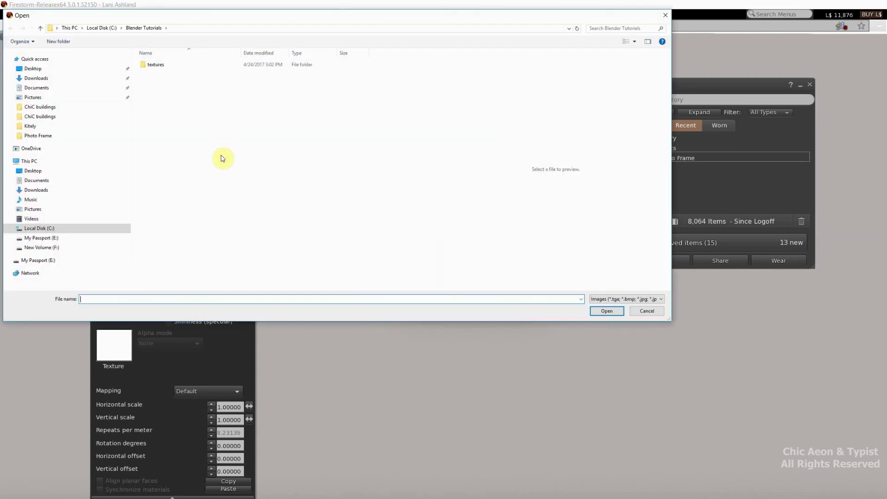
pyautogui.doubleClick(156, 64)
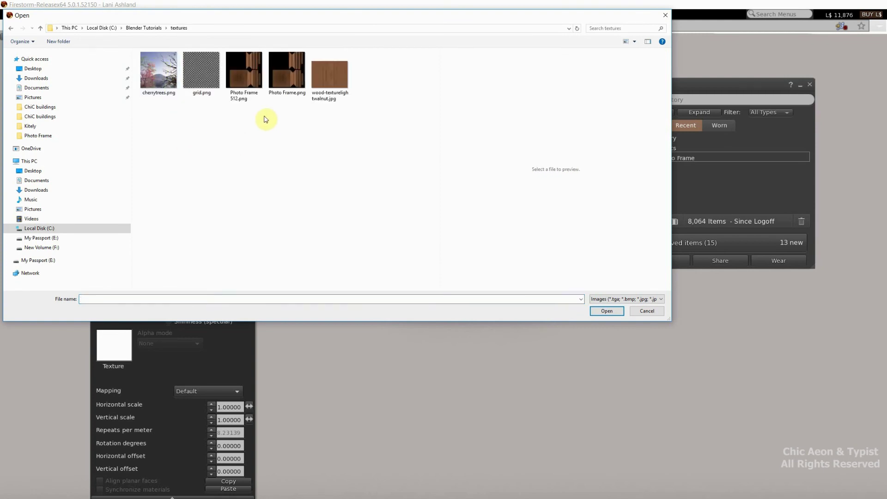
pyautogui.doubleClick(240, 83)
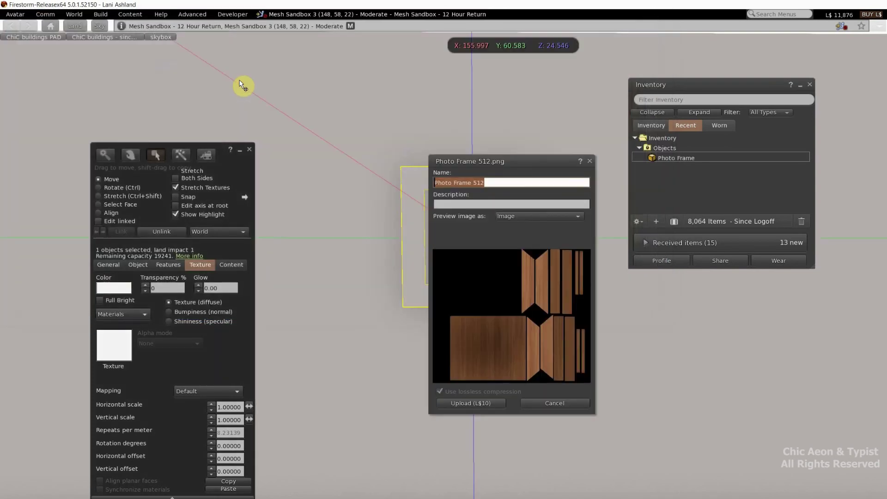
pyautogui.click(486, 402)
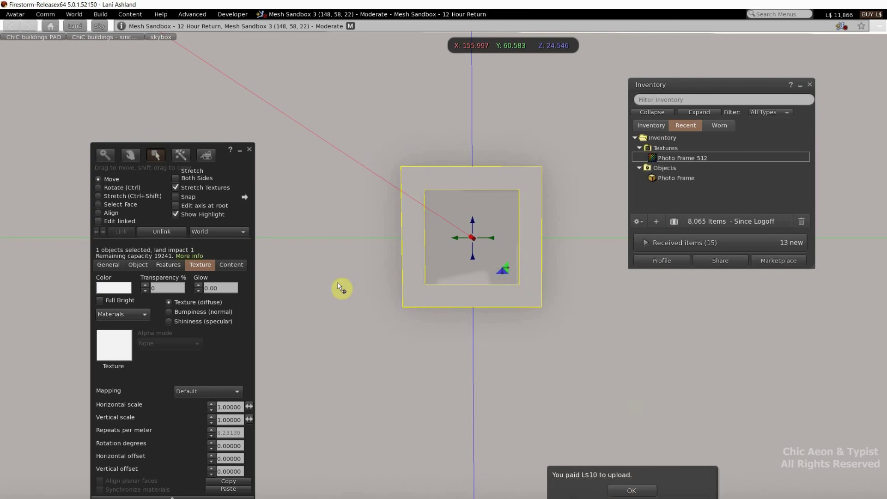
# Step: Apply the Photo Frame 512 texture from the inventory to the whole frame and refresh the object's textures
pyautogui.moveTo(245, 172); pyautogui.dragTo(298, 142)
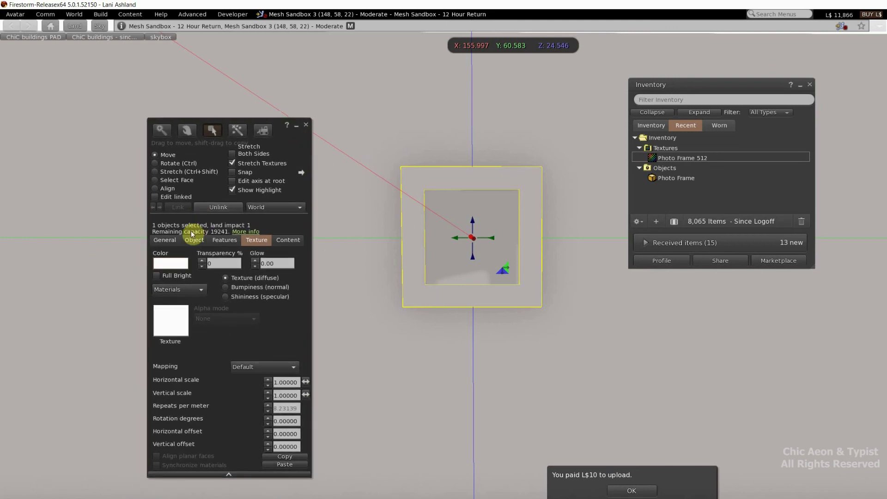
pyautogui.moveTo(672, 161); pyautogui.dragTo(170, 319)
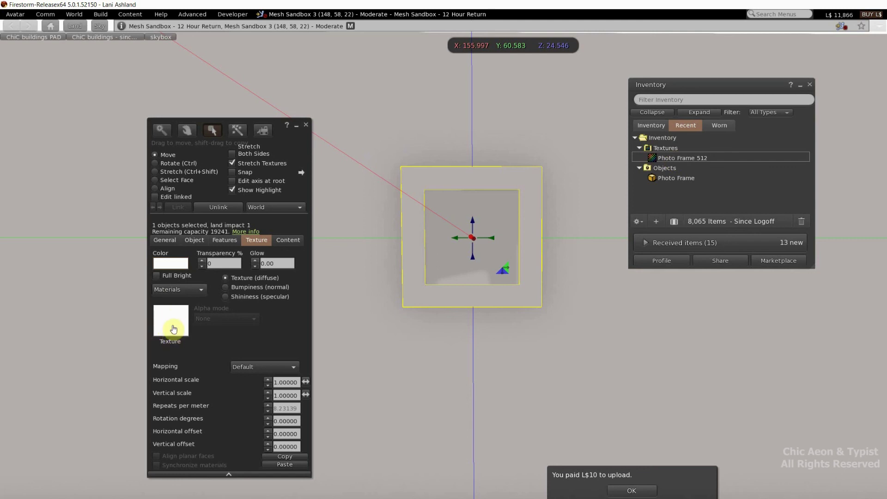
pyautogui.moveTo(673, 158); pyautogui.dragTo(163, 324)
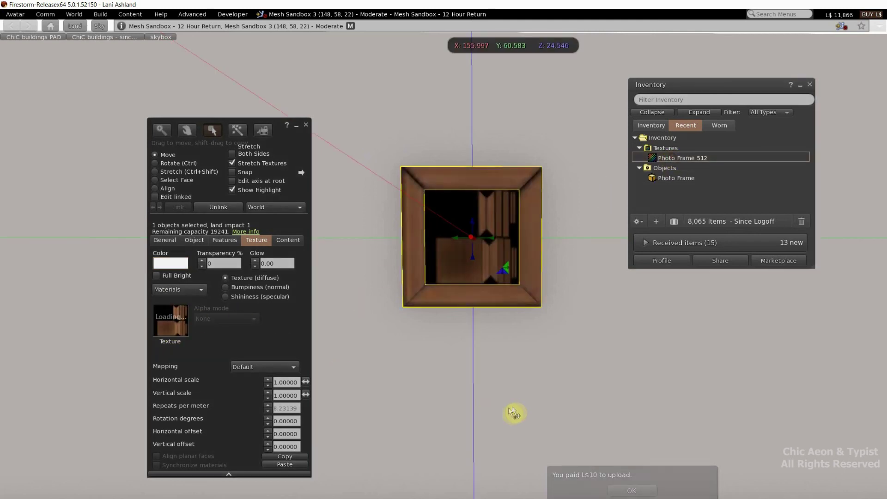
pyautogui.rightClick(494, 291)
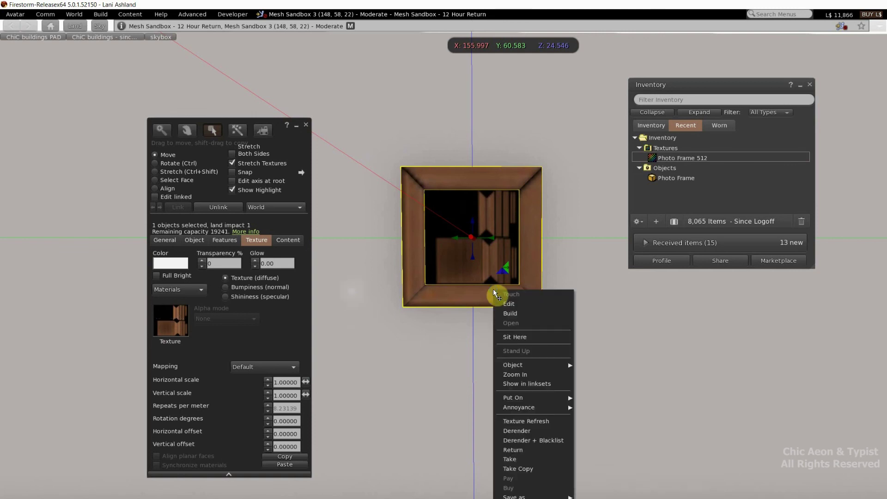
pyautogui.click(532, 421)
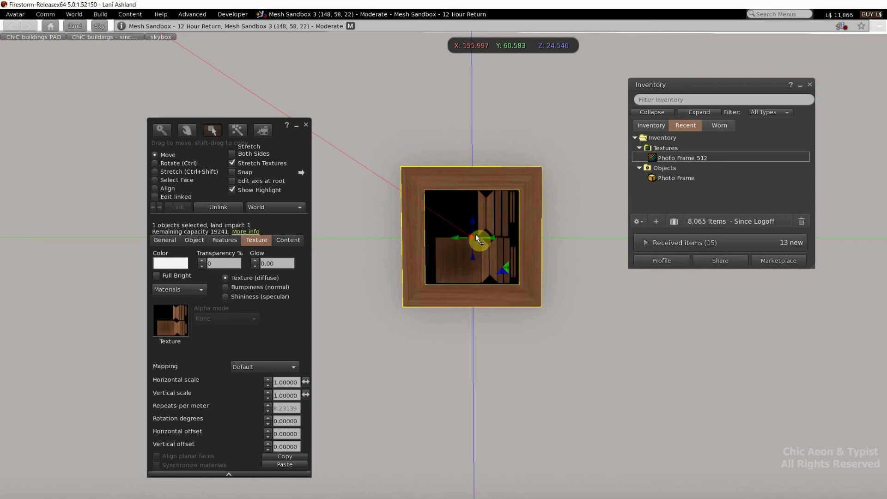
# Step: Upload cherrytrees.png and apply it as the texture of only the inner picture face of the frame
pyautogui.click(154, 180)
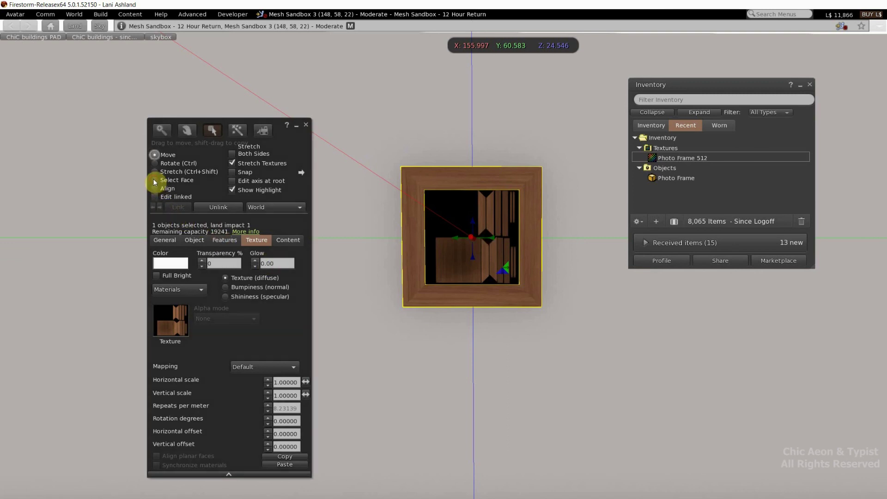
pyautogui.click(472, 230)
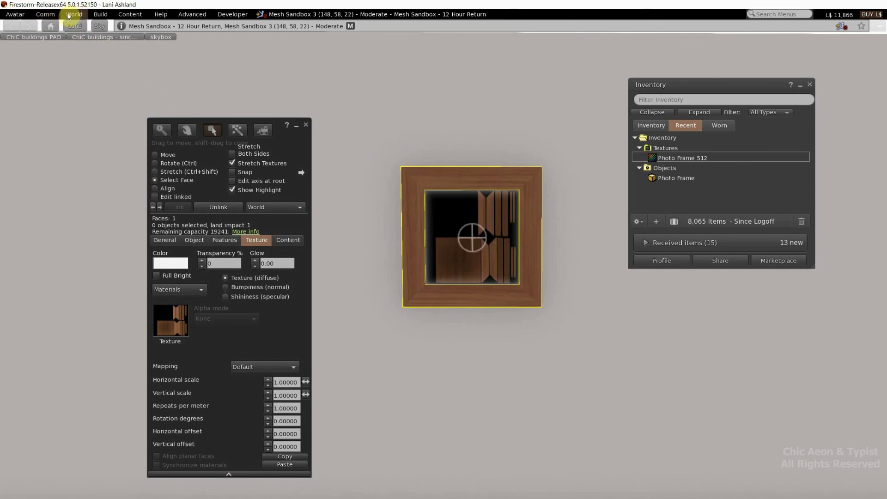
pyautogui.click(100, 14)
pyautogui.moveTo(114, 119)
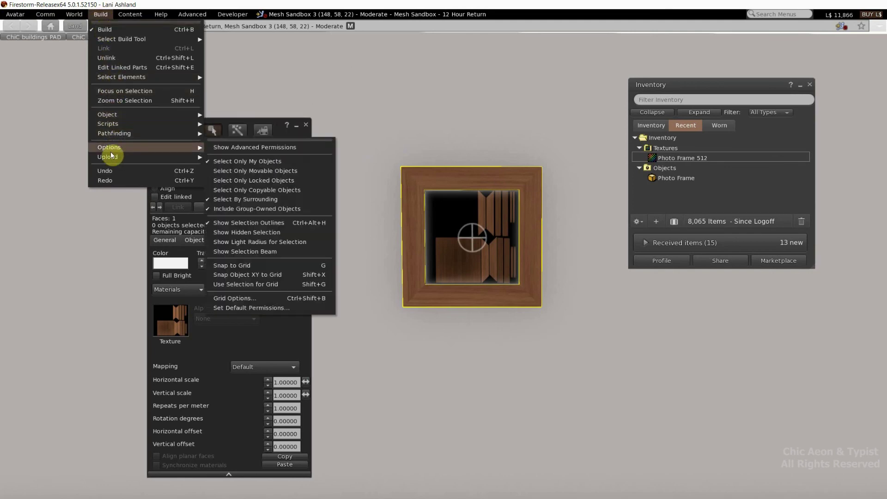
pyautogui.moveTo(110, 156)
pyautogui.click(221, 158)
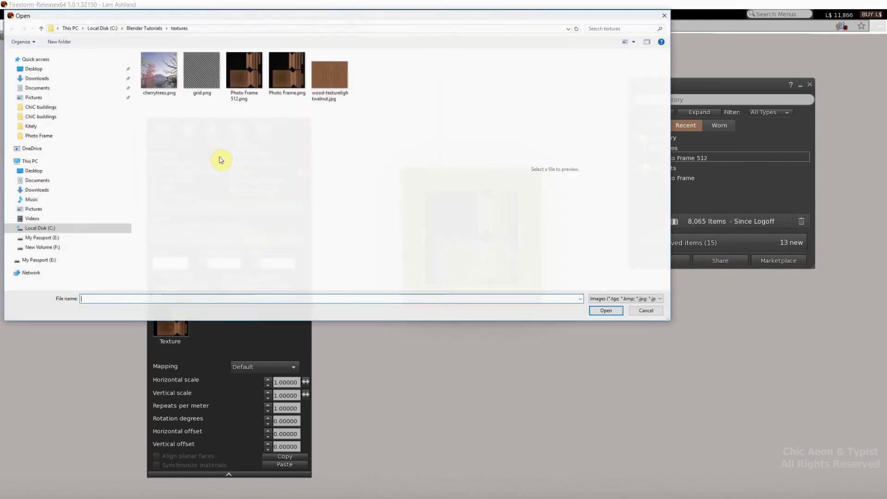
pyautogui.doubleClick(156, 71)
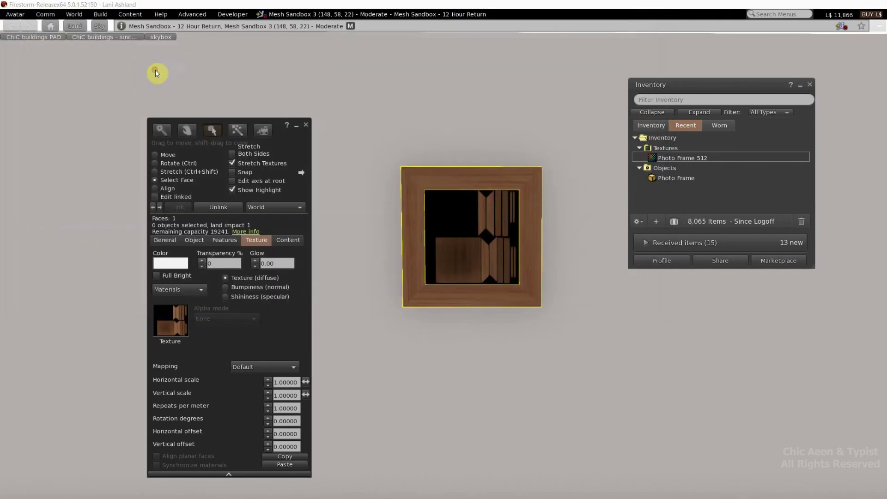
pyautogui.moveTo(521, 162); pyautogui.dragTo(695, 130)
pyautogui.click(658, 369)
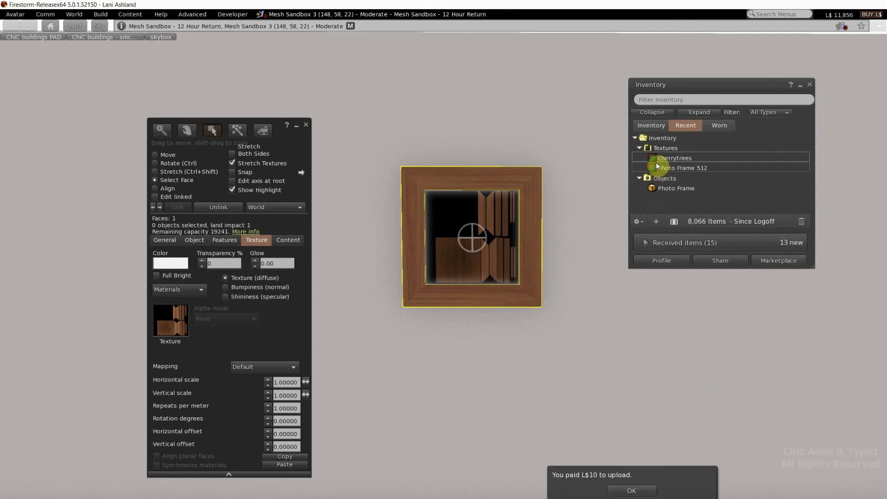
pyautogui.moveTo(654, 160); pyautogui.dragTo(493, 246)
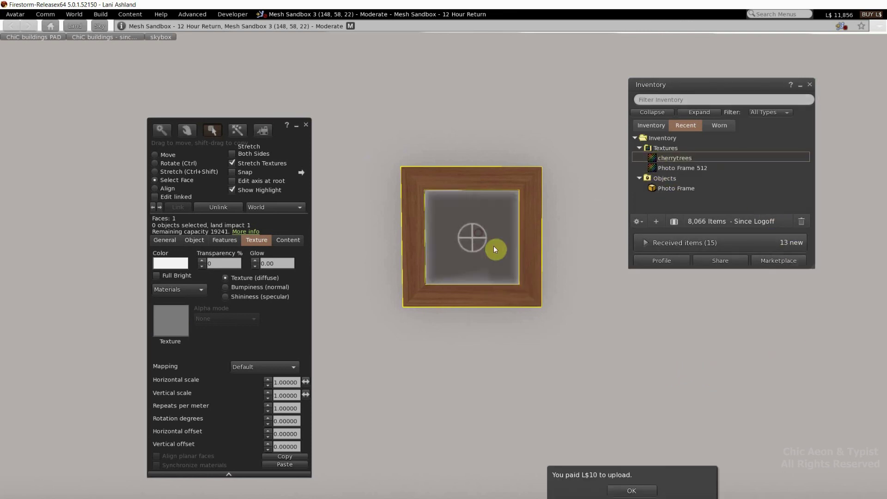